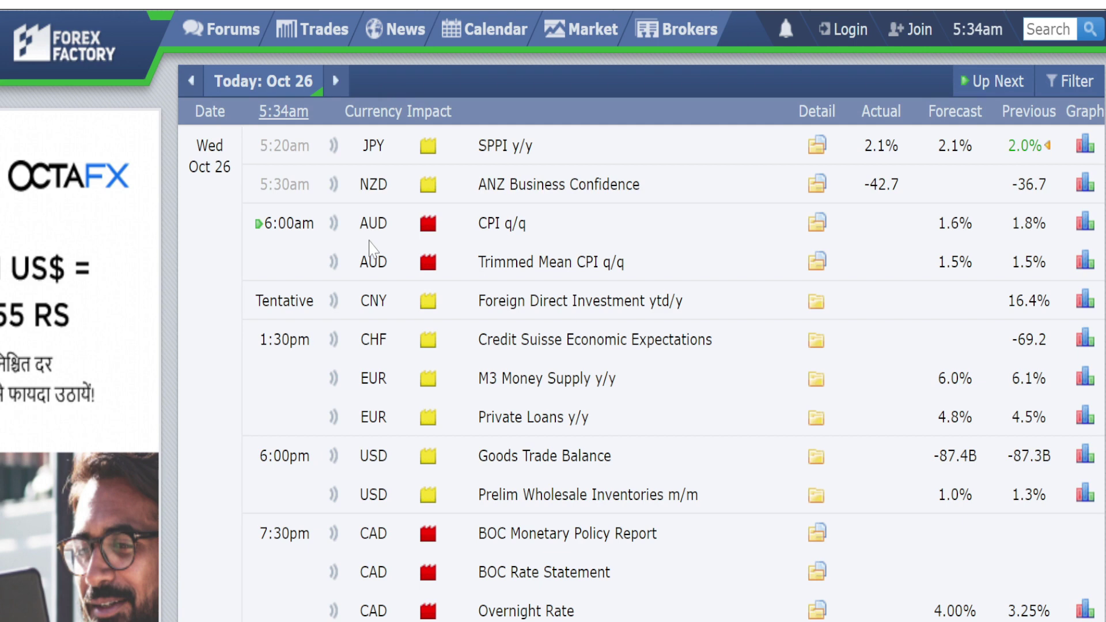
# - Scroll through the Oct 26 economic events on the Forex Factory calendar
pyautogui.scroll(-5, 374, 249)
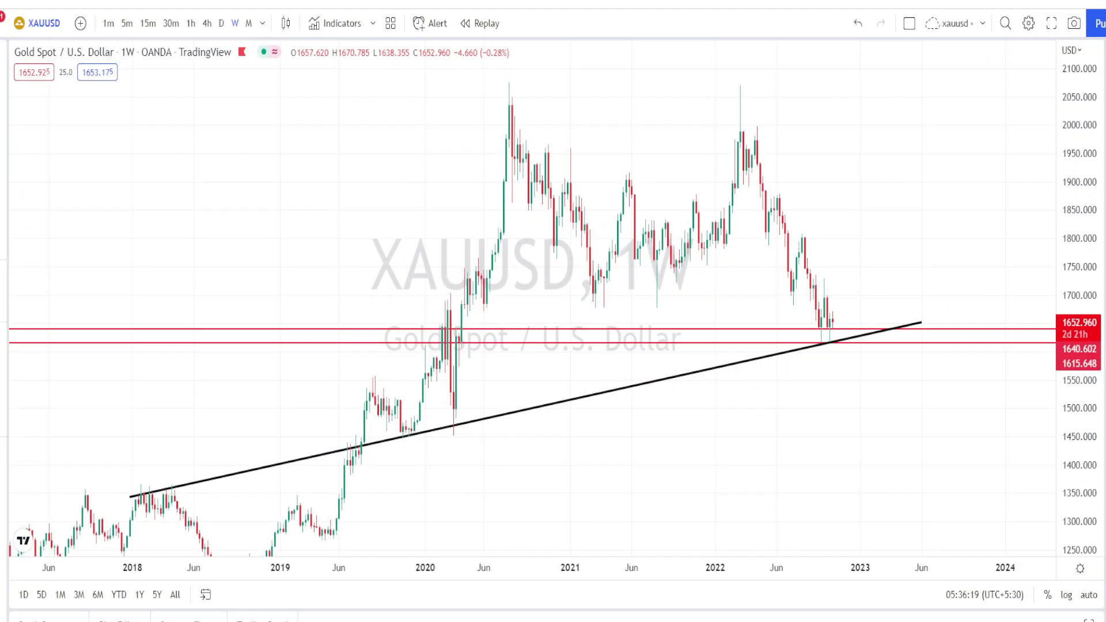
# - Circle the 2018 and 2019 trendline touches and trace the rallies and pullbacks between them
pyautogui.moveTo(134, 487)
pyautogui.mouseDown()
pyautogui.moveTo(148, 506)
pyautogui.moveTo(134, 489)
pyautogui.mouseUp()
pyautogui.moveTo(353, 443); pyautogui.dragTo(366, 445)
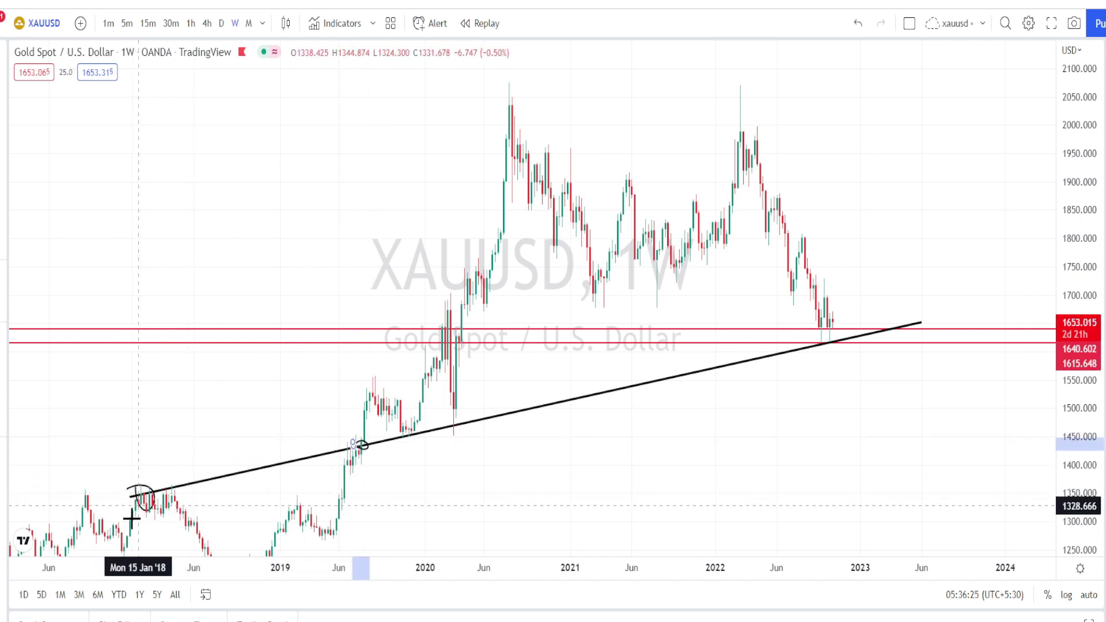
pyautogui.moveTo(122, 551)
pyautogui.mouseDown()
pyautogui.moveTo(143, 486)
pyautogui.moveTo(155, 506)
pyautogui.moveTo(155, 493)
pyautogui.moveTo(178, 503)
pyautogui.moveTo(205, 551)
pyautogui.mouseUp()
pyautogui.moveTo(348, 464)
pyautogui.mouseDown()
pyautogui.moveTo(358, 447)
pyautogui.moveTo(341, 442)
pyautogui.mouseUp()
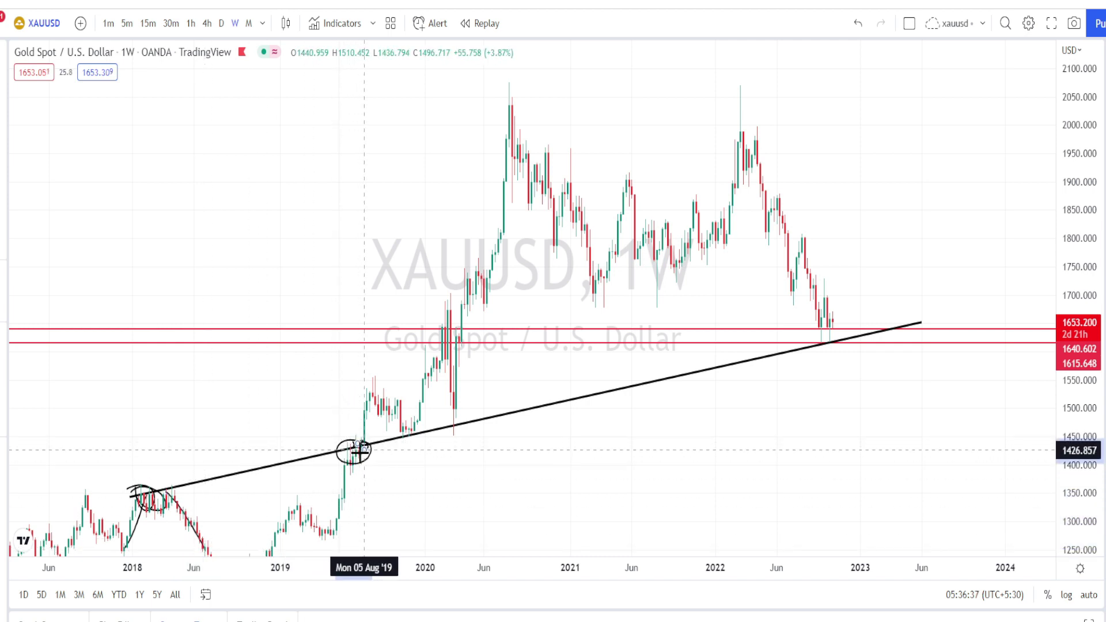
pyautogui.moveTo(355, 449); pyautogui.dragTo(401, 436)
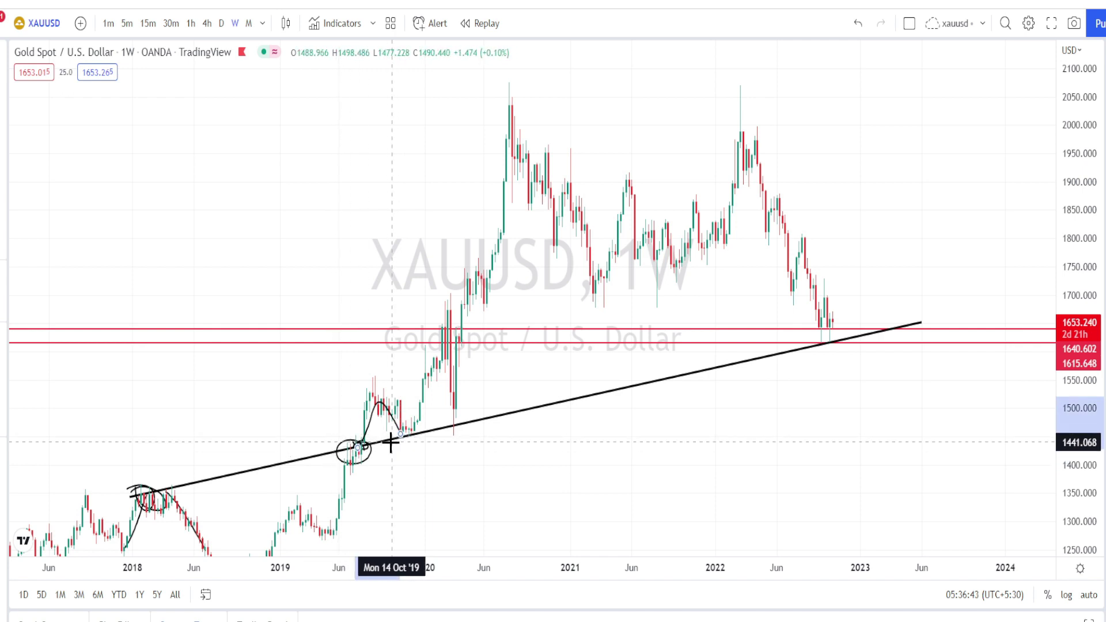
pyautogui.moveTo(394, 432)
pyautogui.mouseDown()
pyautogui.moveTo(403, 439)
pyautogui.moveTo(457, 420)
pyautogui.moveTo(451, 438)
pyautogui.moveTo(434, 358)
pyautogui.moveTo(461, 429)
pyautogui.moveTo(471, 284)
pyautogui.mouseUp()
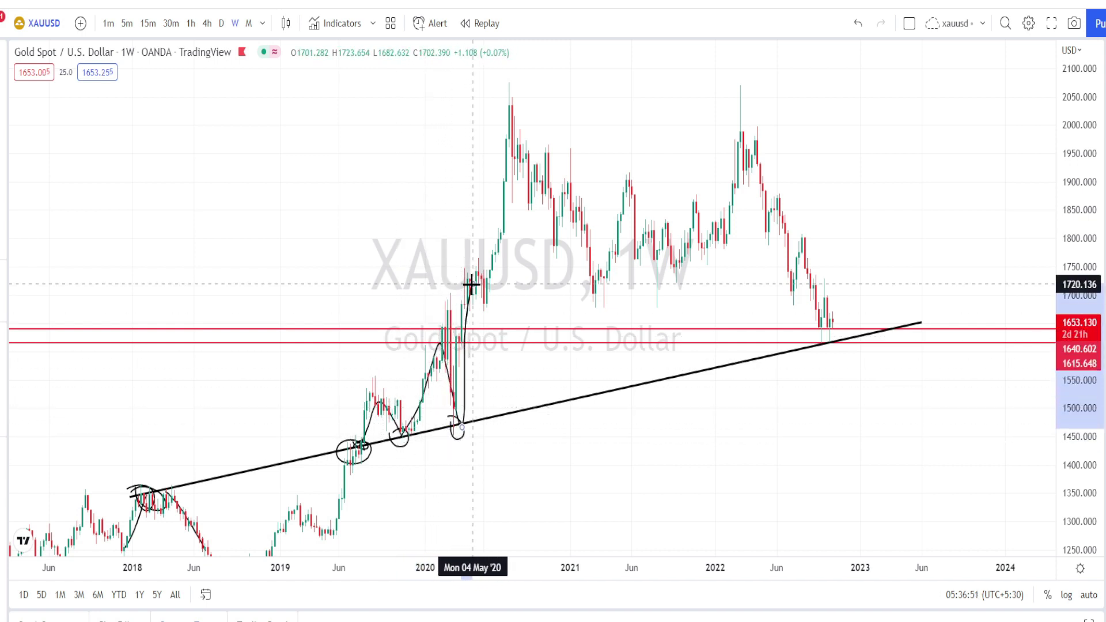
# - Sketch the 2022 decline, a drop toward 1500 and a bounce toward 1750, and circle trendline points near support
pyautogui.moveTo(752, 141)
pyautogui.mouseDown()
pyautogui.moveTo(842, 338)
pyautogui.moveTo(823, 348)
pyautogui.mouseUp()
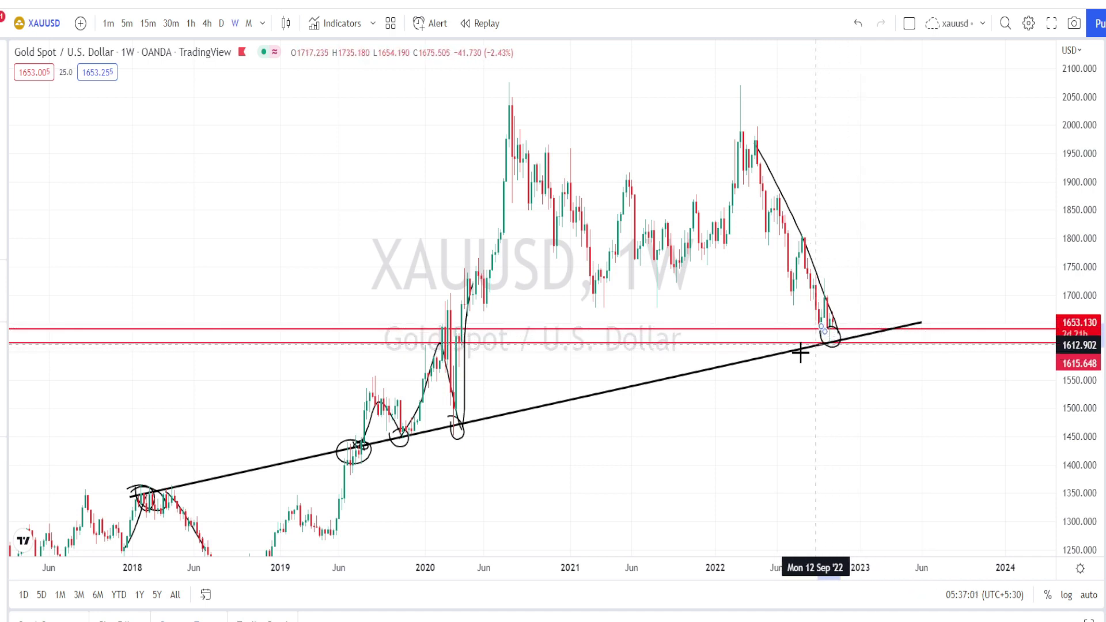
pyautogui.moveTo(625, 385)
pyautogui.mouseDown()
pyautogui.moveTo(720, 349)
pyautogui.moveTo(731, 363)
pyautogui.mouseUp()
pyautogui.moveTo(823, 344)
pyautogui.mouseDown()
pyautogui.moveTo(839, 407)
pyautogui.moveTo(849, 375)
pyautogui.mouseUp()
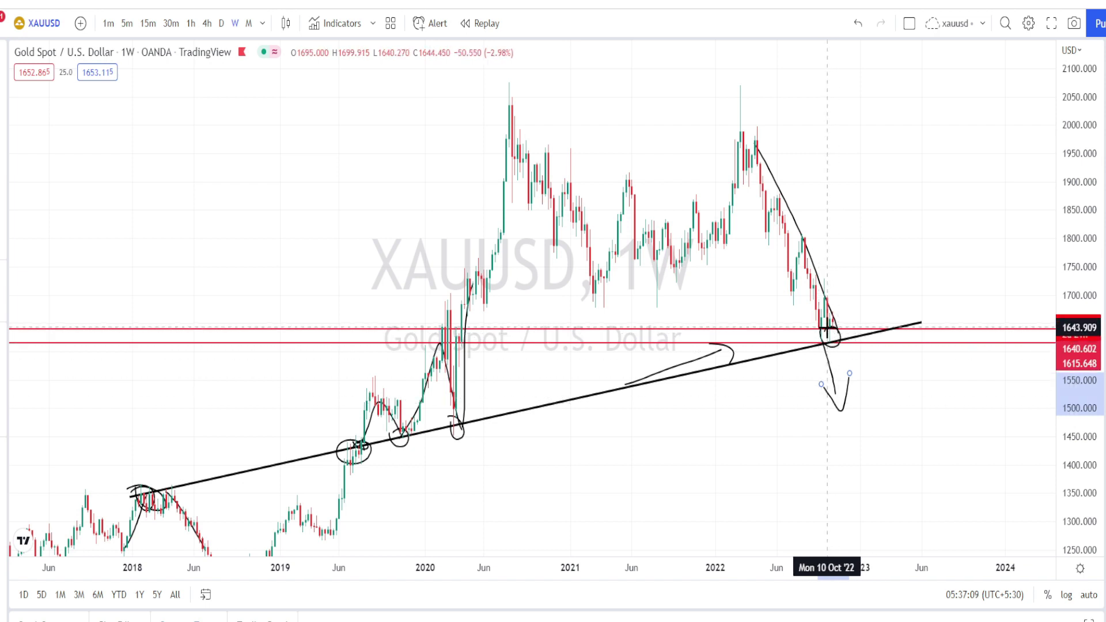
pyautogui.click(831, 323)
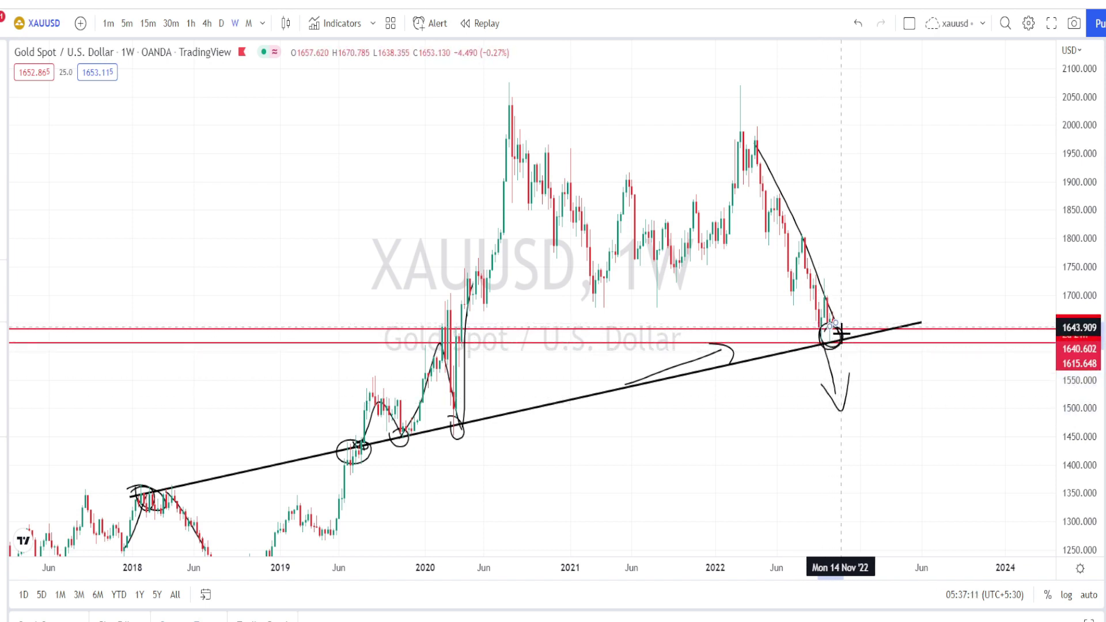
pyautogui.moveTo(843, 342)
pyautogui.mouseDown()
pyautogui.moveTo(855, 252)
pyautogui.moveTo(870, 286)
pyautogui.mouseUp()
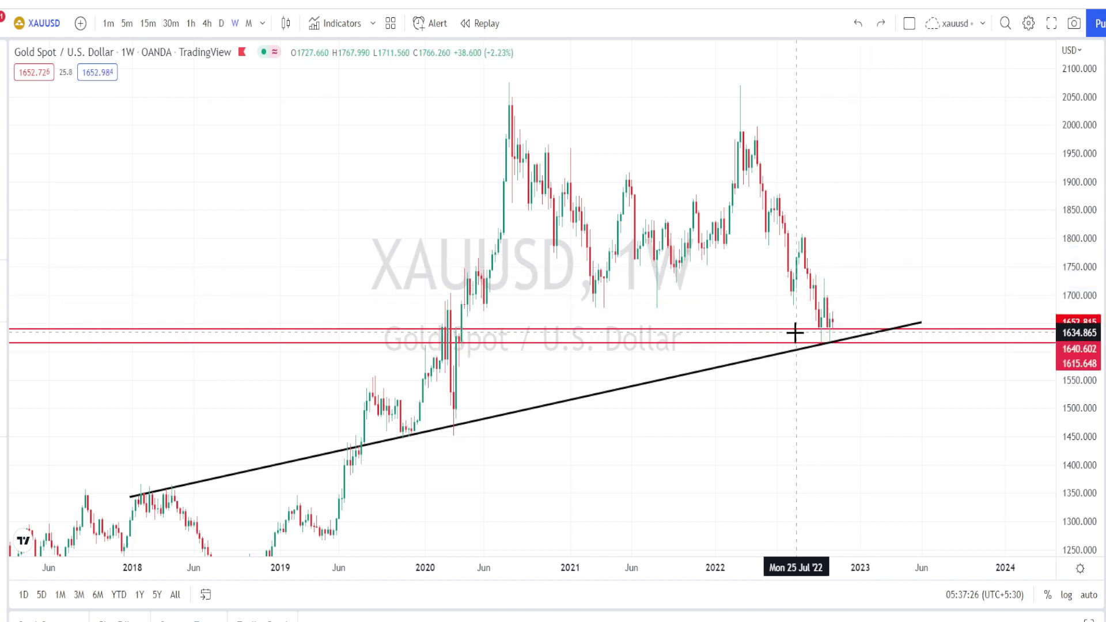
pyautogui.moveTo(795, 333)
pyautogui.mouseDown()
pyautogui.moveTo(810, 350)
pyautogui.moveTo(803, 344)
pyautogui.mouseUp()
pyautogui.moveTo(734, 349)
pyautogui.mouseDown()
pyautogui.moveTo(743, 368)
pyautogui.moveTo(729, 356)
pyautogui.mouseUp()
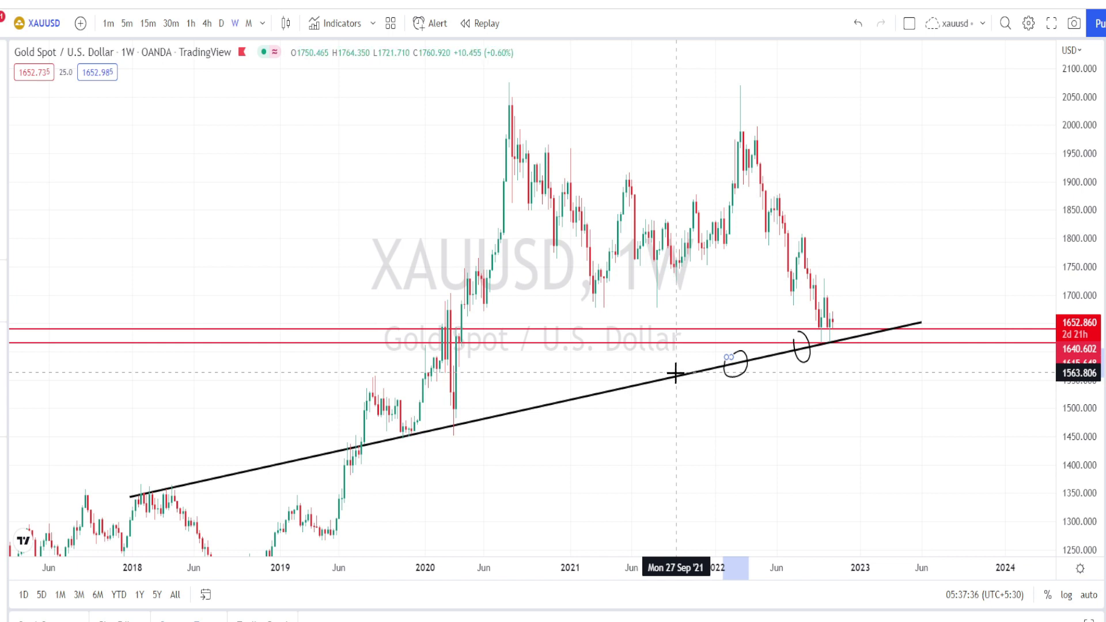
# - Circle the late-2021 trendline, sketch a drop below 1615.486, and loop the two support labels
pyautogui.moveTo(681, 370); pyautogui.dragTo(685, 369)
pyautogui.moveTo(837, 321)
pyautogui.mouseDown()
pyautogui.moveTo(857, 385)
pyautogui.moveTo(861, 365)
pyautogui.mouseUp()
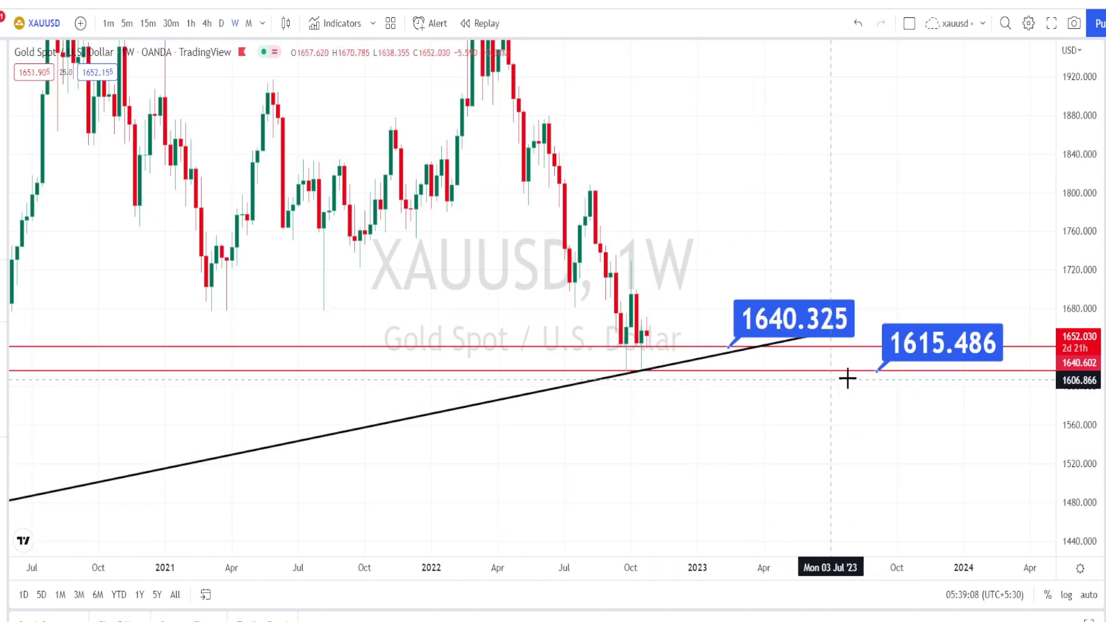
pyautogui.moveTo(894, 372)
pyautogui.mouseDown()
pyautogui.moveTo(761, 378)
pyautogui.moveTo(711, 299)
pyautogui.moveTo(805, 275)
pyautogui.moveTo(912, 314)
pyautogui.moveTo(938, 363)
pyautogui.moveTo(921, 381)
pyautogui.moveTo(887, 383)
pyautogui.mouseUp()
pyautogui.moveTo(609, 365)
pyautogui.mouseDown()
pyautogui.moveTo(645, 364)
pyautogui.moveTo(644, 375)
pyautogui.mouseUp()
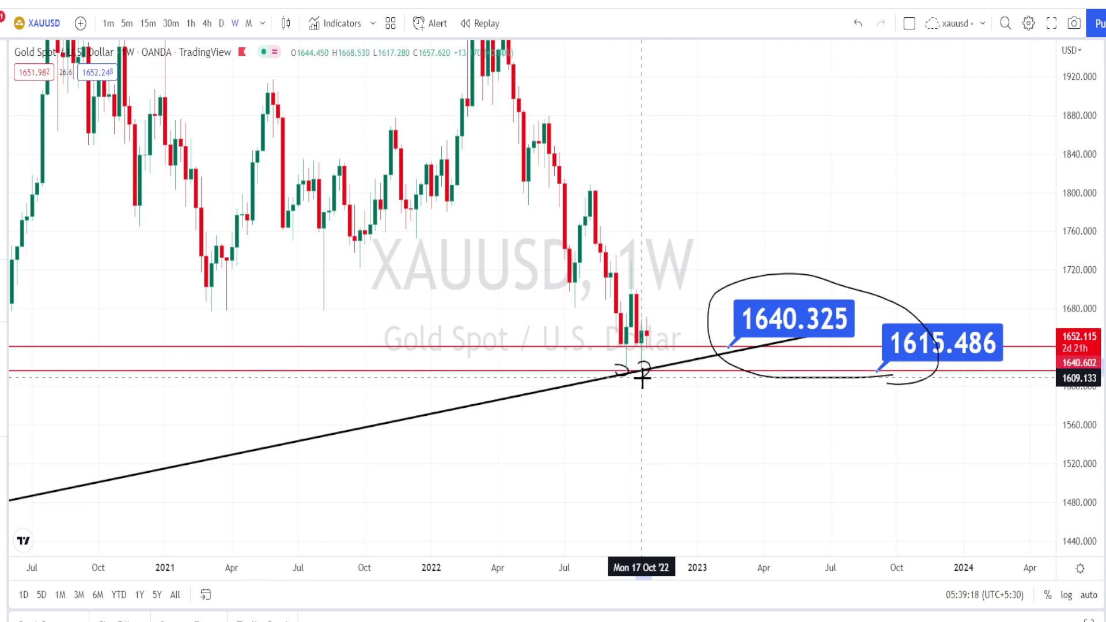
pyautogui.moveTo(902, 364); pyautogui.dragTo(954, 352)
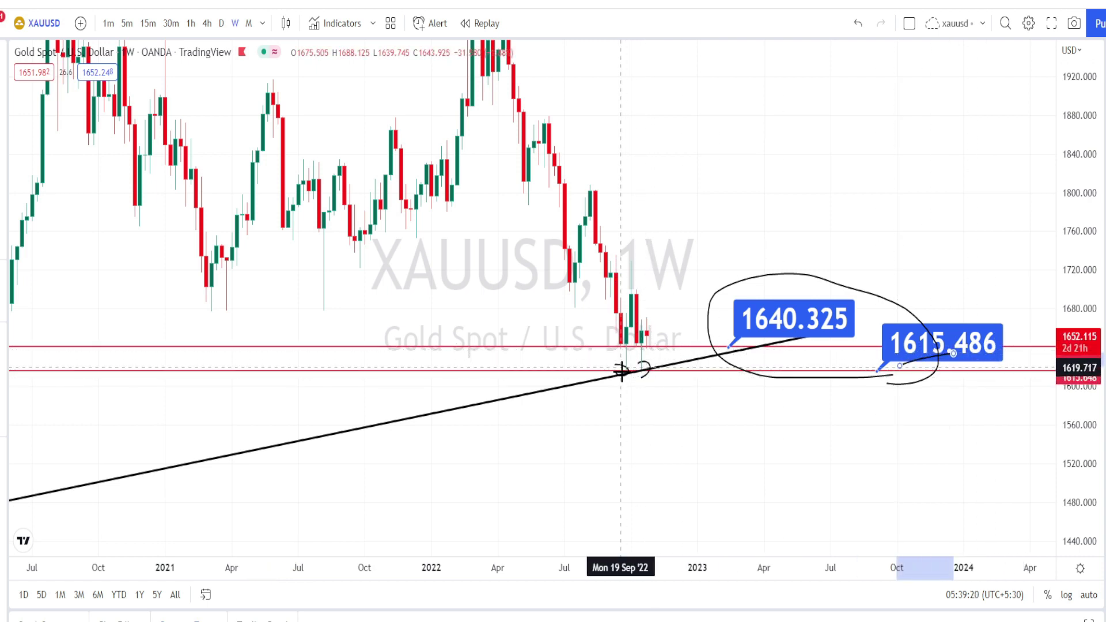
# - Circle the Sep–Oct 2022 candle lows and sketch price dipping then running along the 1640.325 support
pyautogui.moveTo(638, 311); pyautogui.dragTo(646, 318)
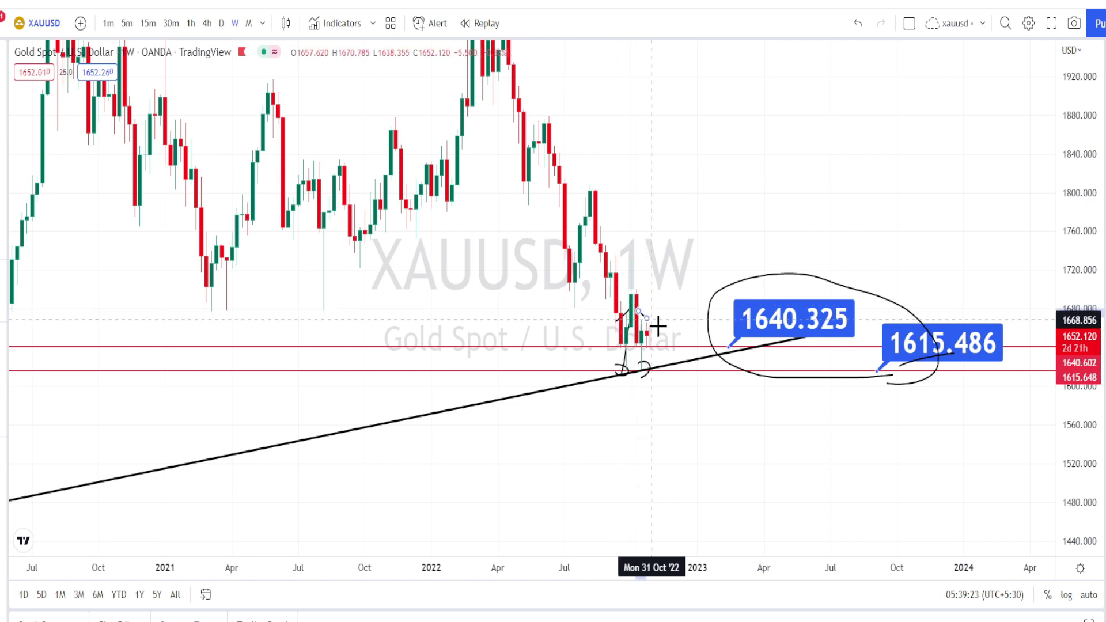
pyautogui.click(620, 348)
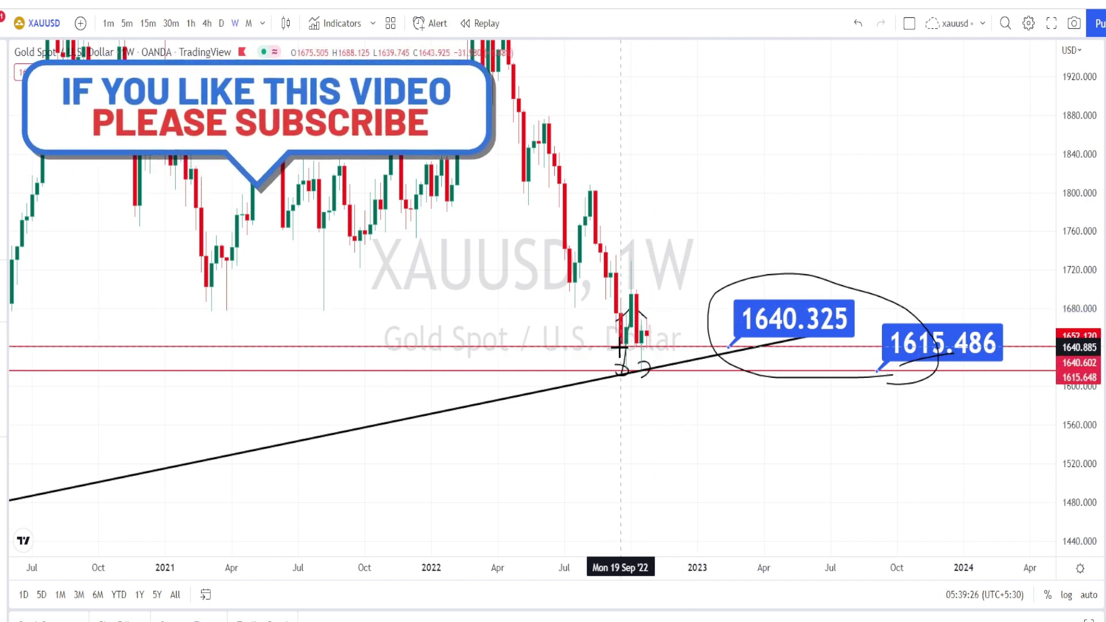
pyautogui.click(637, 347)
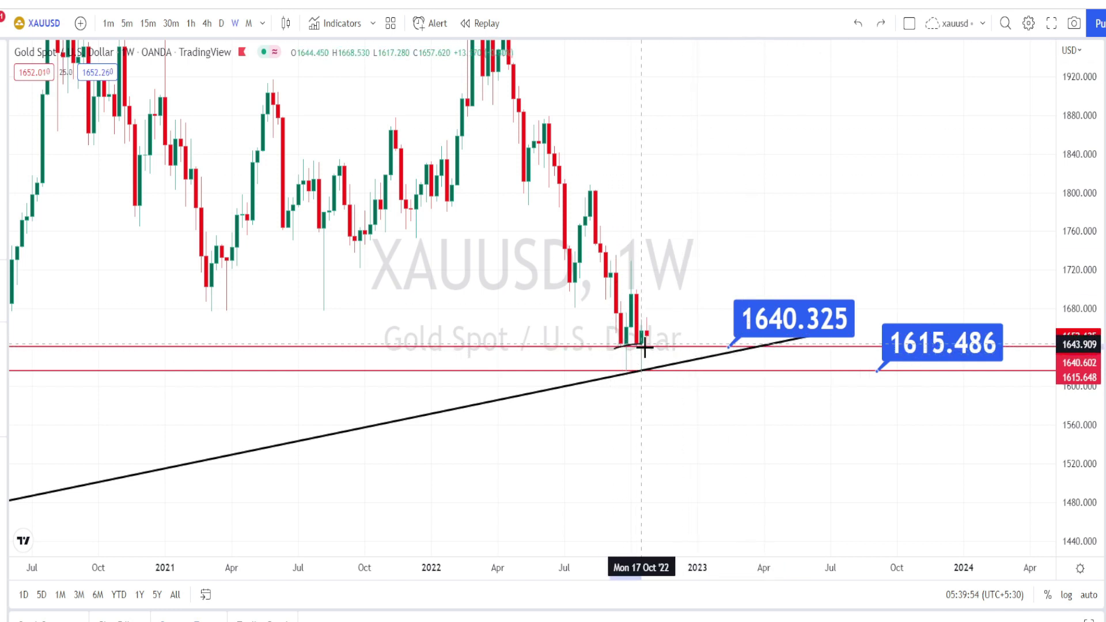
pyautogui.moveTo(645, 345)
pyautogui.mouseDown()
pyautogui.moveTo(637, 378)
pyautogui.moveTo(614, 348)
pyautogui.mouseUp()
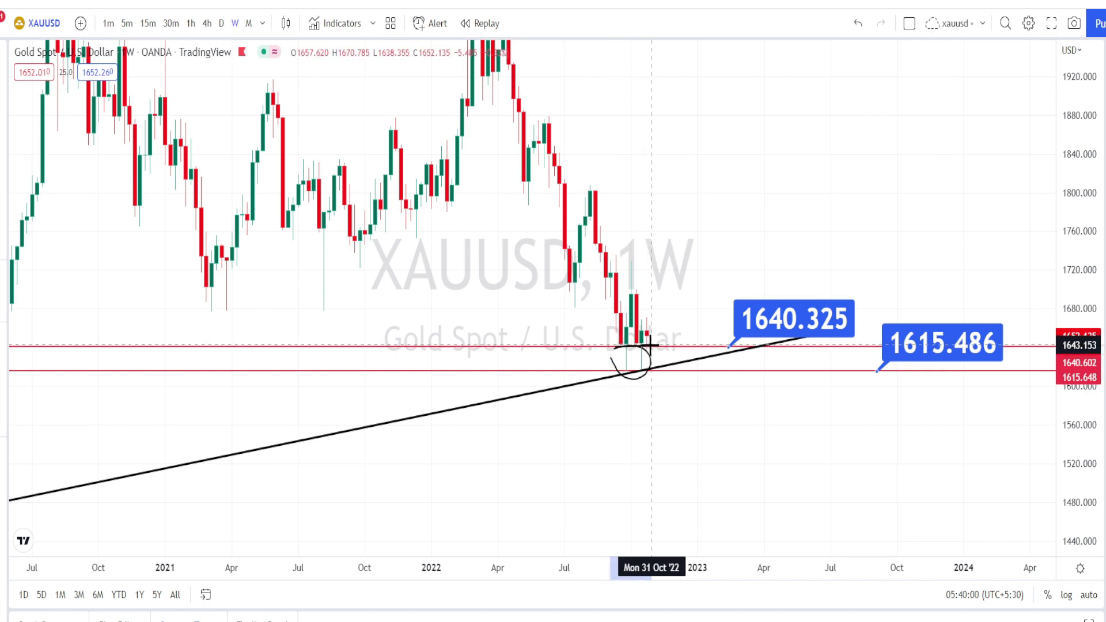
pyautogui.click(652, 345)
pyautogui.moveTo(746, 340); pyautogui.dragTo(801, 332)
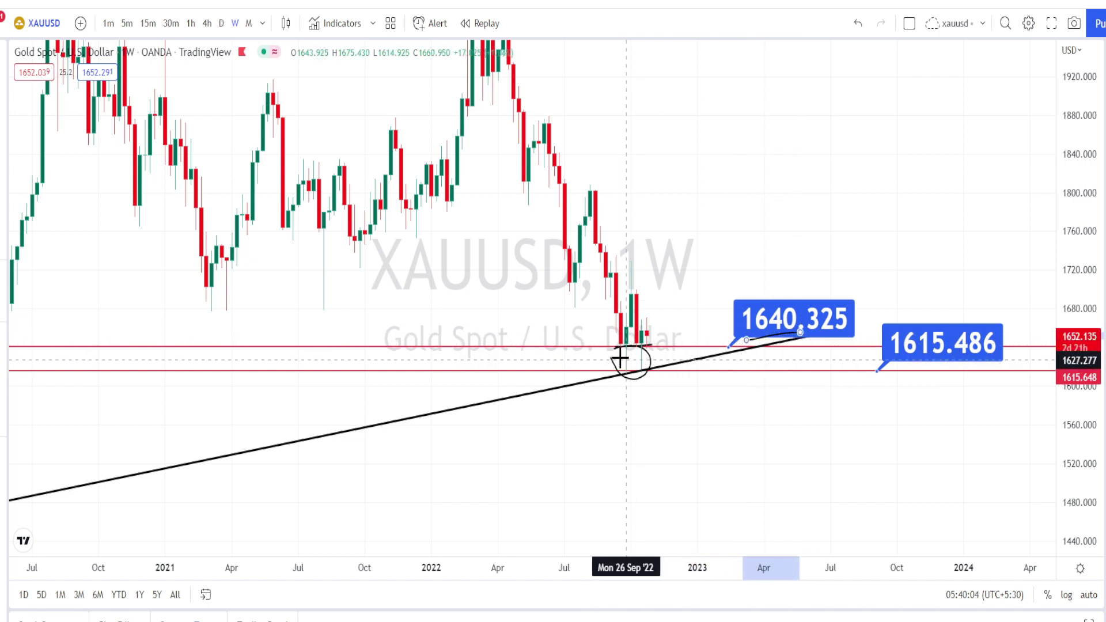
pyautogui.moveTo(705, 347); pyautogui.dragTo(855, 380)
pyautogui.moveTo(701, 343)
pyautogui.mouseDown()
pyautogui.moveTo(870, 291)
pyautogui.moveTo(954, 346)
pyautogui.moveTo(816, 396)
pyautogui.mouseUp()
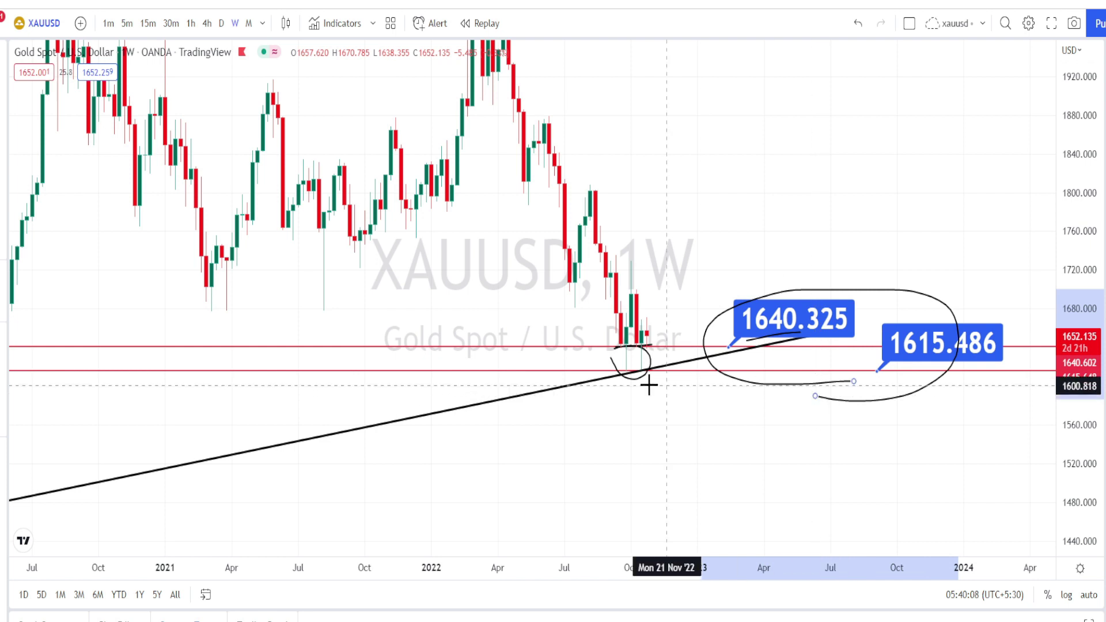
pyautogui.click(613, 368)
# - Circle the Sep–Nov candles, draw vertical drops toward 1560, and undo the last stroke
pyautogui.moveTo(616, 374)
pyautogui.mouseDown()
pyautogui.moveTo(632, 335)
pyautogui.moveTo(641, 366)
pyautogui.moveTo(666, 325)
pyautogui.mouseUp()
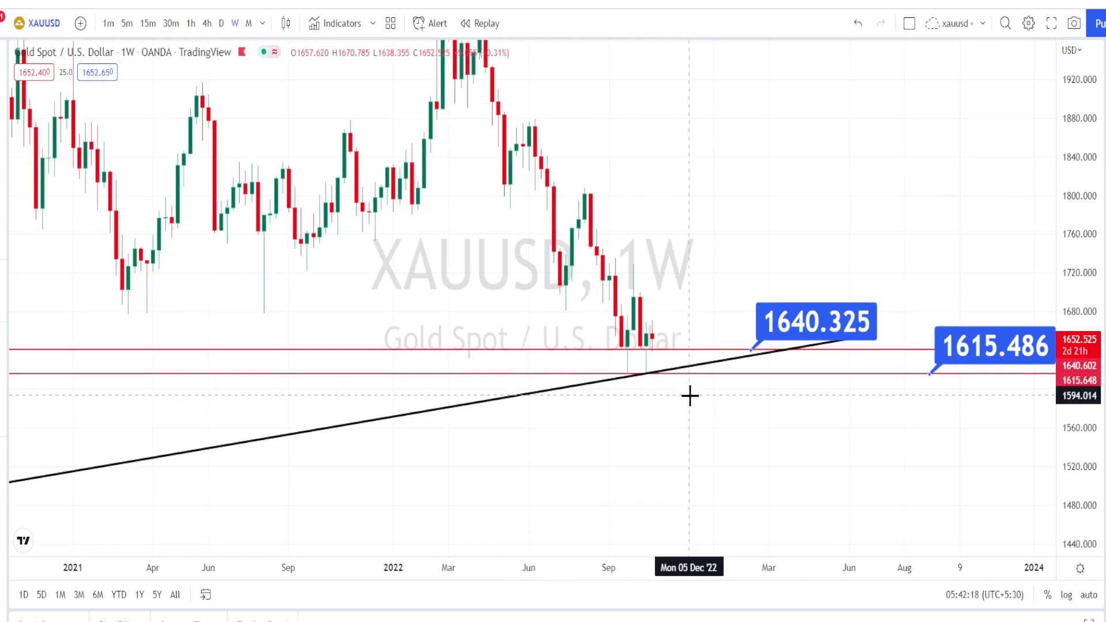
pyautogui.moveTo(688, 393)
pyautogui.mouseDown()
pyautogui.moveTo(615, 366)
pyautogui.moveTo(632, 273)
pyautogui.moveTo(688, 351)
pyautogui.moveTo(656, 386)
pyautogui.mouseUp()
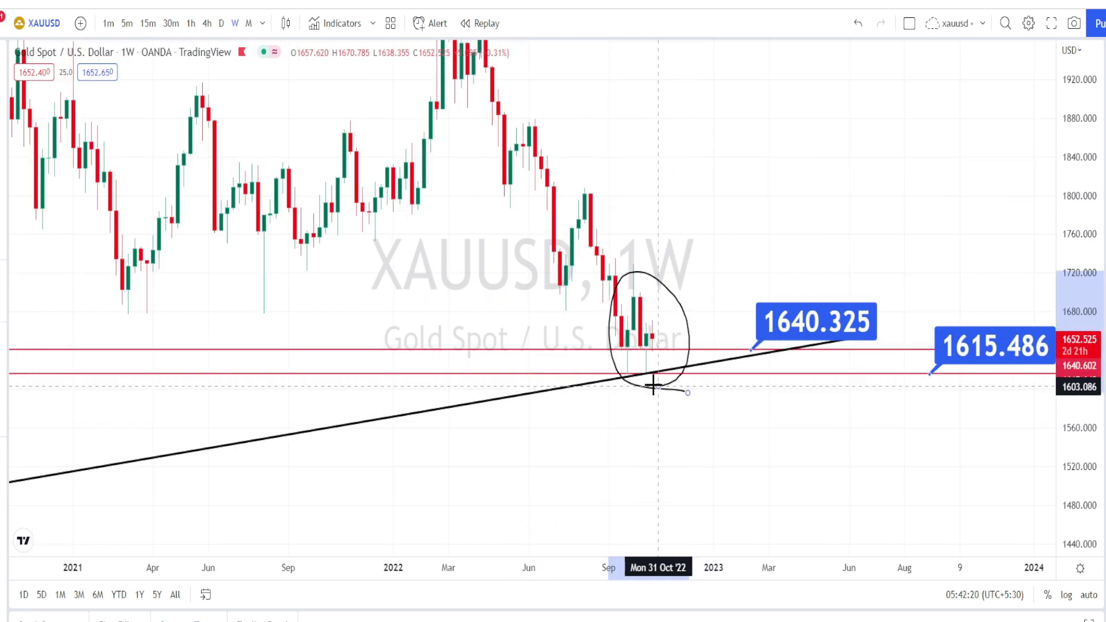
pyautogui.moveTo(654, 340); pyautogui.dragTo(651, 435)
pyautogui.moveTo(659, 348); pyautogui.dragTo(658, 432)
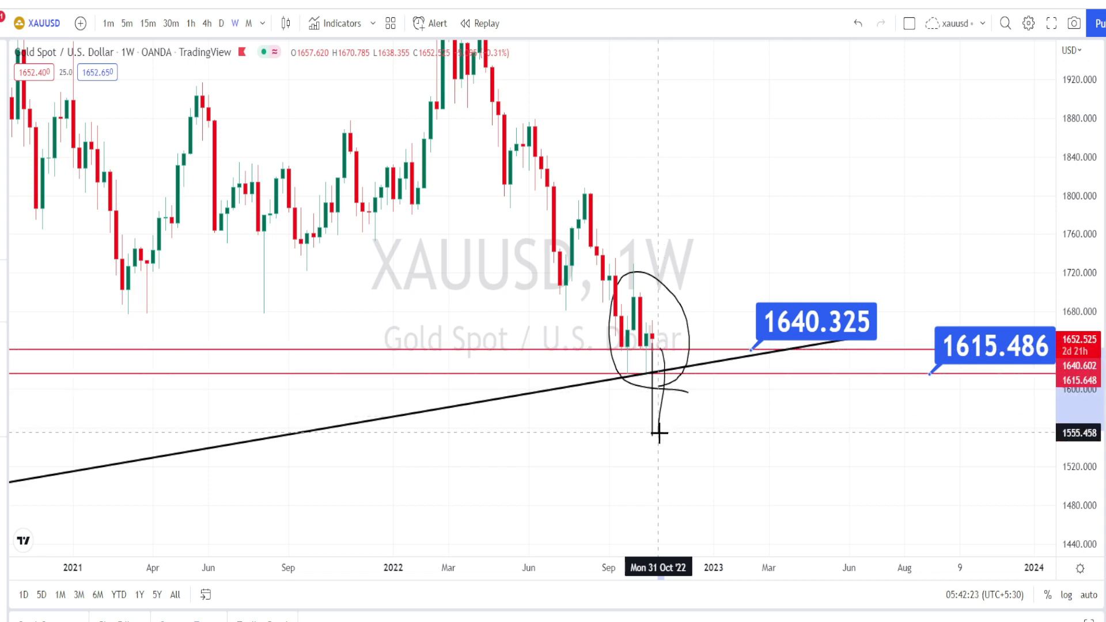
pyautogui.click(858, 24)
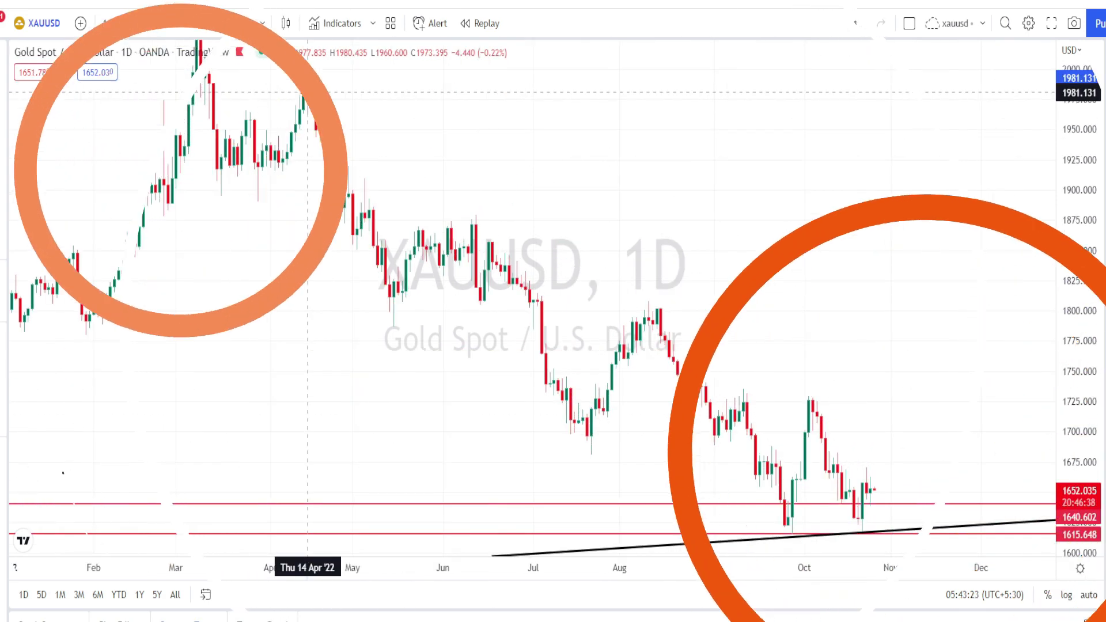
# - Undo the stray stroke and finish the blue downtrend line at 1633.641
pyautogui.click(308, 92)
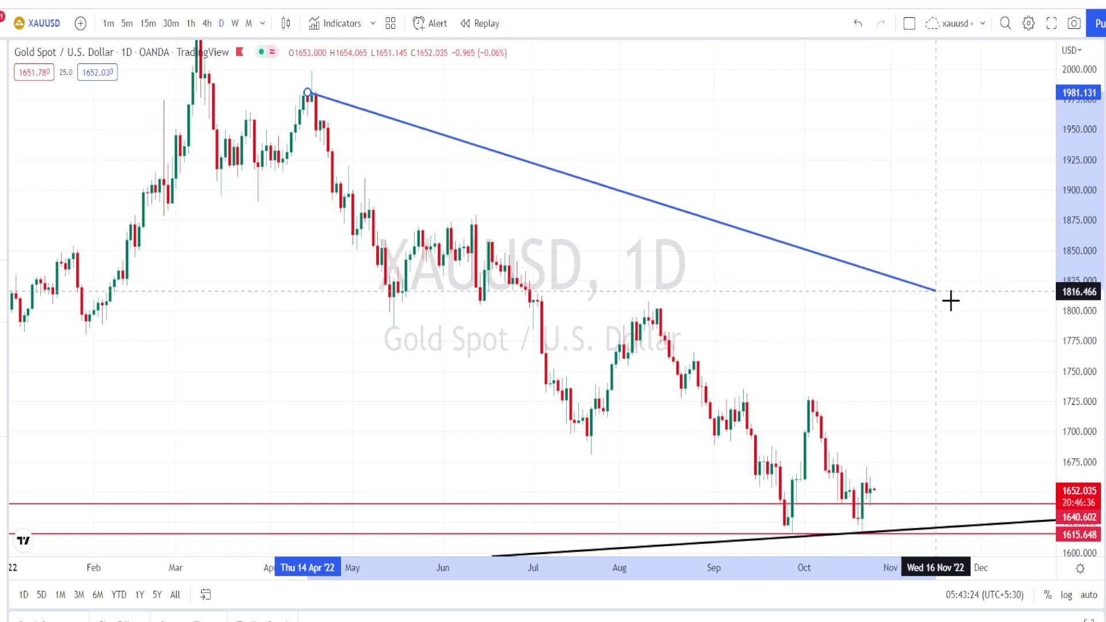
pyautogui.click(998, 511)
pyautogui.click(998, 513)
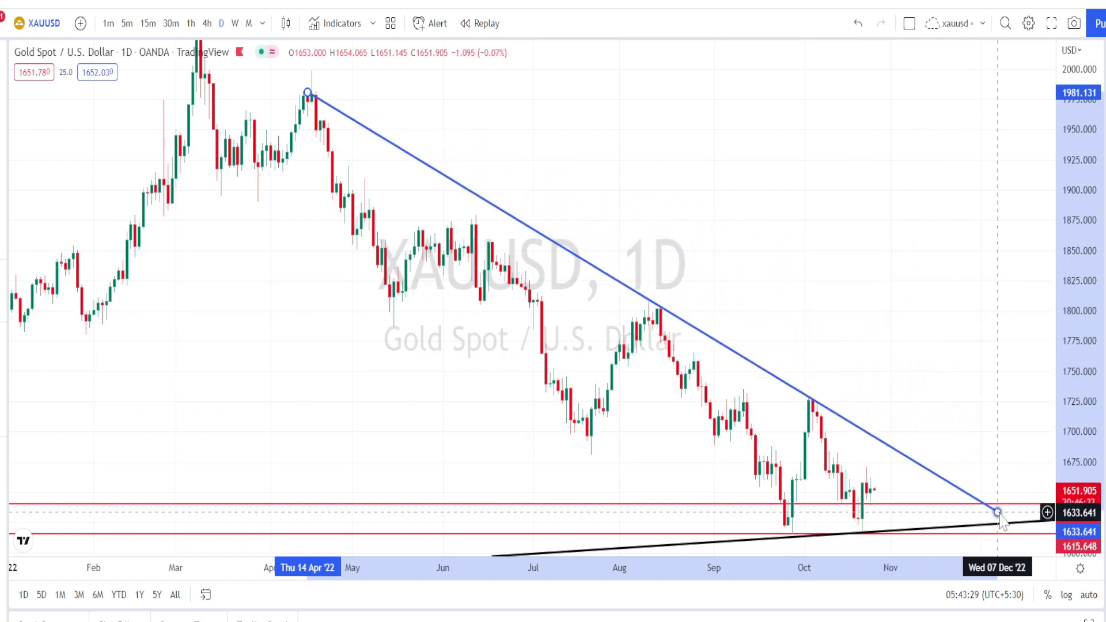
pyautogui.click(590, 464)
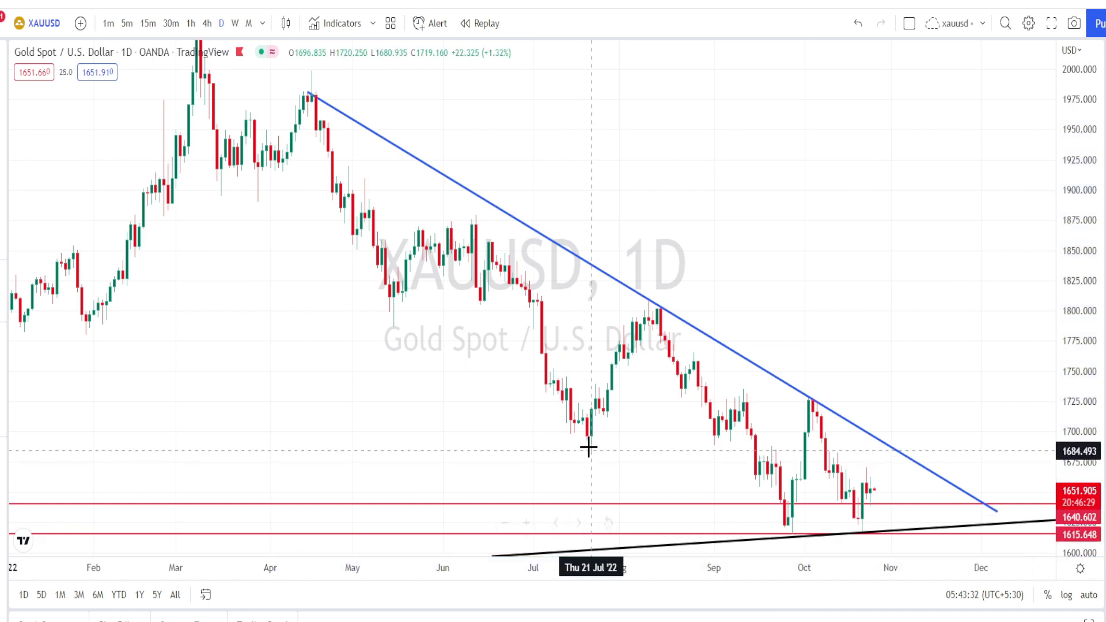
# - Trace the July–October swings and circle the lows resting on the rising support trendline
pyautogui.moveTo(603, 411)
pyautogui.mouseDown()
pyautogui.moveTo(624, 332)
pyautogui.moveTo(655, 311)
pyautogui.moveTo(786, 527)
pyautogui.mouseUp()
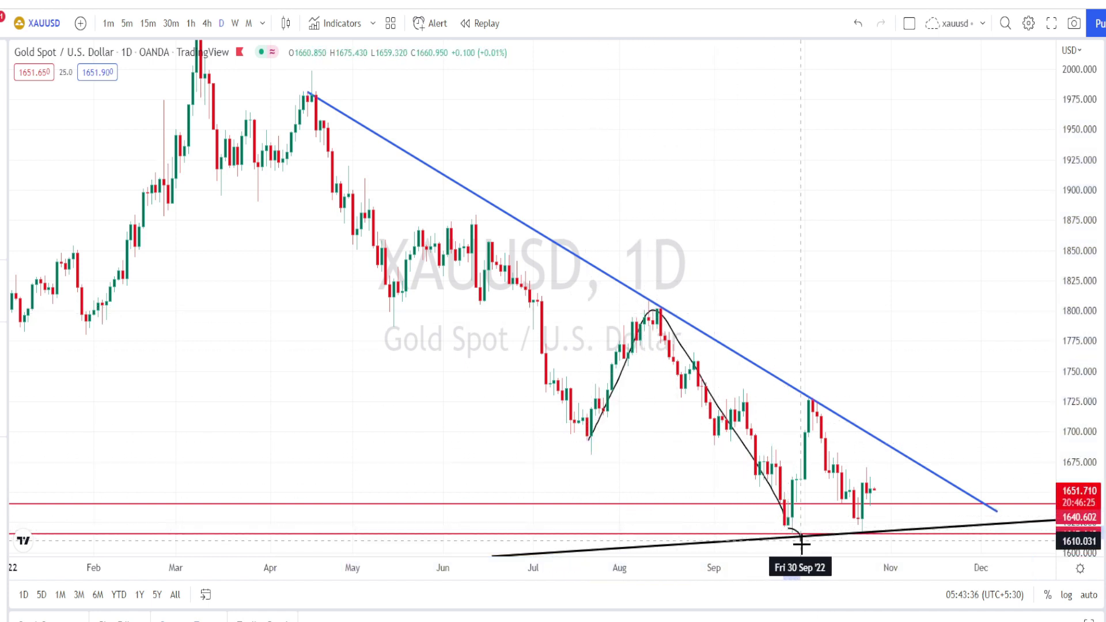
pyautogui.moveTo(791, 520)
pyautogui.mouseDown()
pyautogui.moveTo(810, 408)
pyautogui.moveTo(863, 536)
pyautogui.moveTo(871, 428)
pyautogui.moveTo(892, 506)
pyautogui.moveTo(920, 475)
pyautogui.mouseUp()
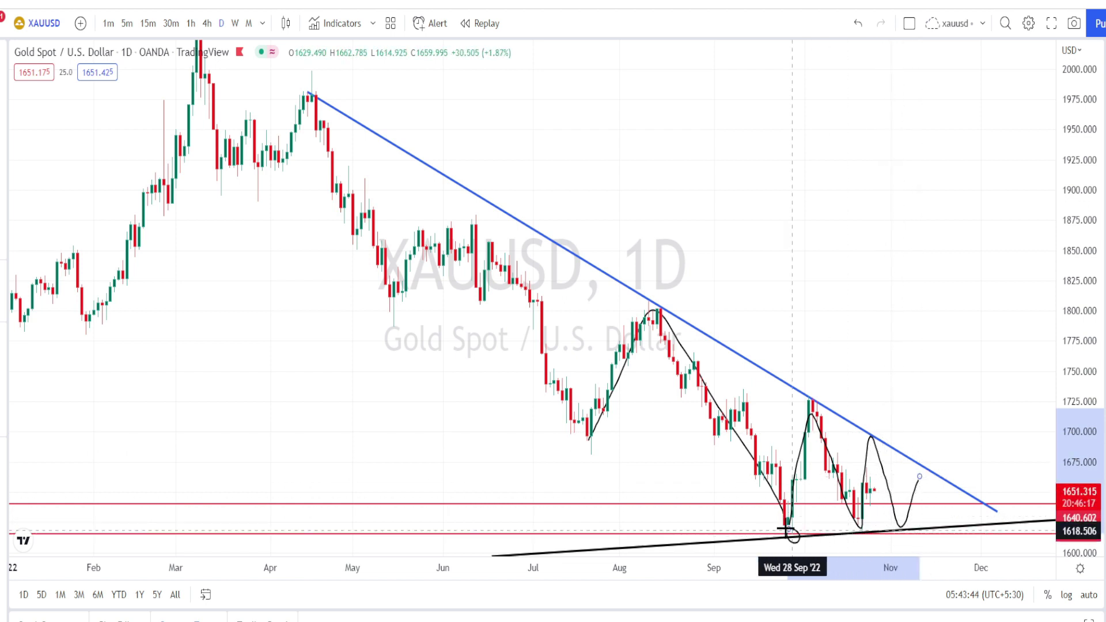
pyautogui.moveTo(757, 514)
pyautogui.mouseDown()
pyautogui.moveTo(758, 504)
pyautogui.moveTo(786, 509)
pyautogui.moveTo(757, 507)
pyautogui.mouseUp()
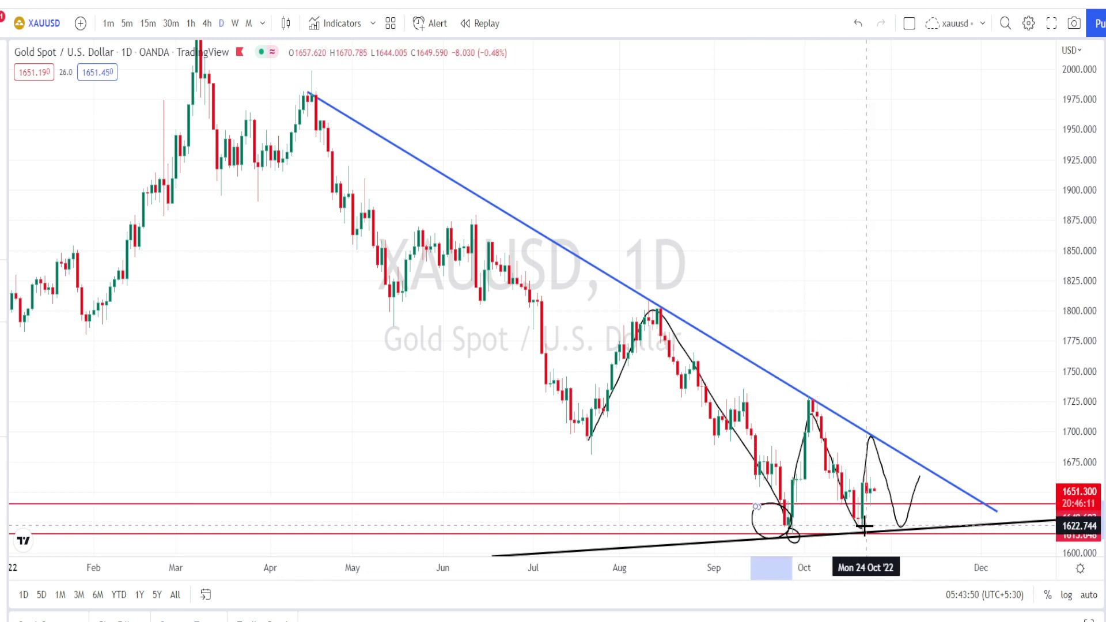
pyautogui.click(935, 518)
pyautogui.moveTo(938, 541)
pyautogui.mouseDown()
pyautogui.moveTo(932, 521)
pyautogui.moveTo(810, 529)
pyautogui.mouseUp()
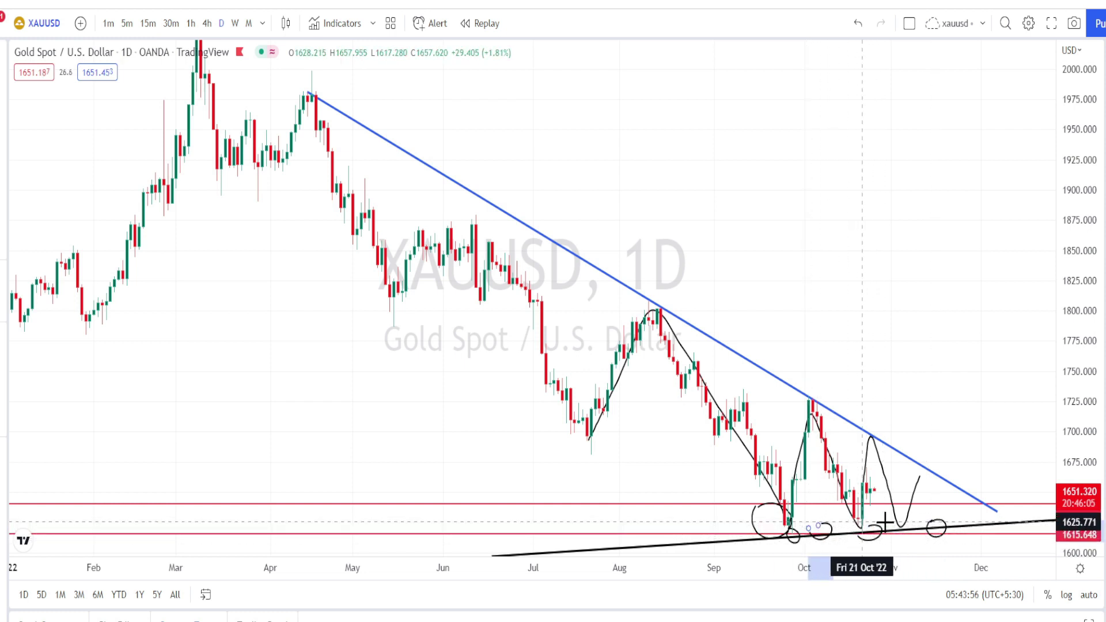
pyautogui.moveTo(902, 553); pyautogui.dragTo(903, 553)
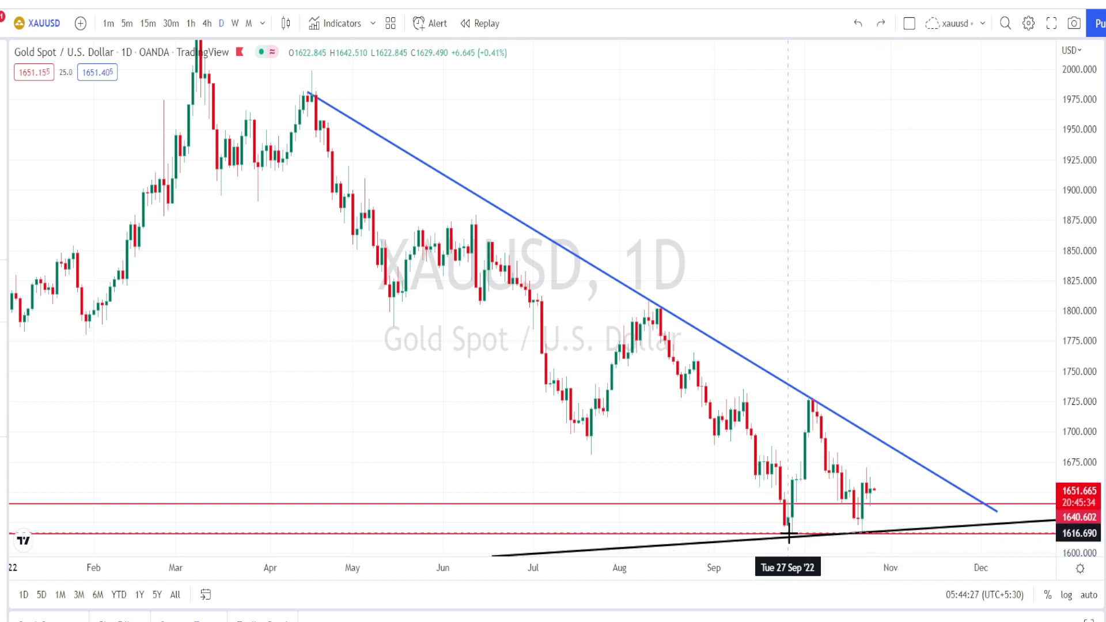
# - Circle the August, mid-September and early-October blue trendline touches, draw a breakout up-arrow, and sketch a bounce path from support
pyautogui.moveTo(739, 348)
pyautogui.mouseDown()
pyautogui.moveTo(760, 363)
pyautogui.moveTo(740, 358)
pyautogui.mouseUp()
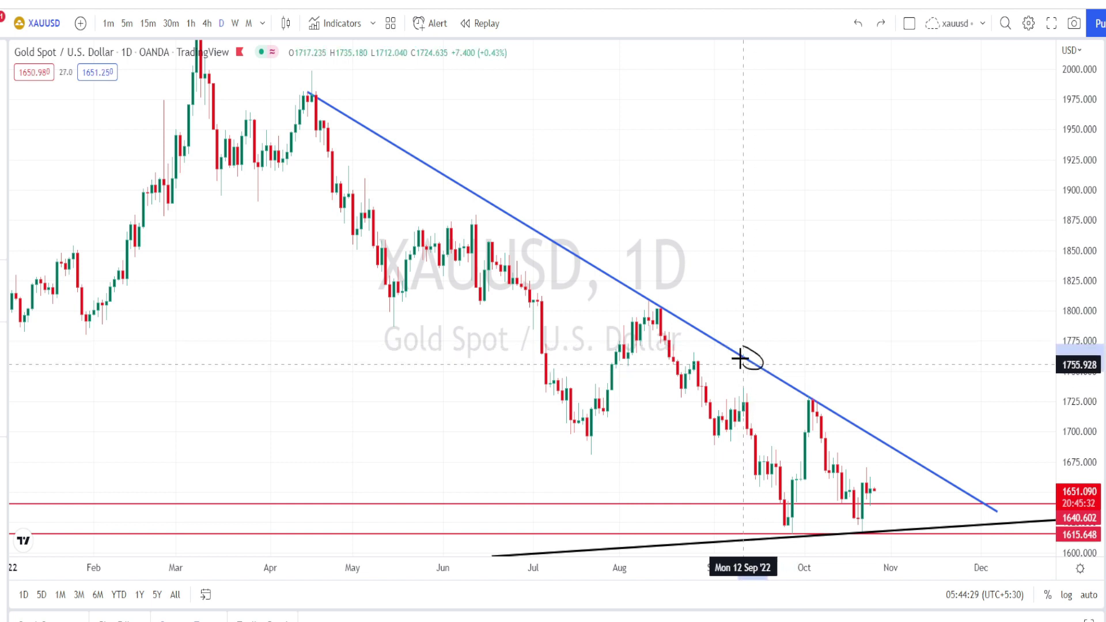
pyautogui.moveTo(643, 305); pyautogui.dragTo(657, 318)
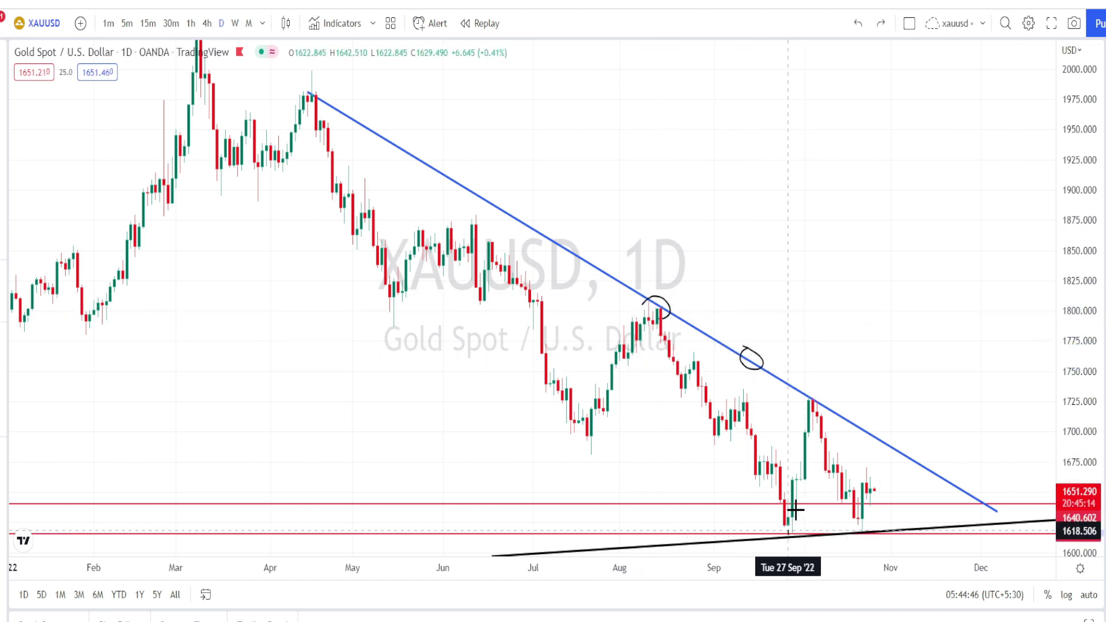
pyautogui.moveTo(790, 532)
pyautogui.mouseDown()
pyautogui.moveTo(809, 408)
pyautogui.moveTo(868, 526)
pyautogui.moveTo(890, 449)
pyautogui.mouseUp()
pyautogui.hotkey('ctrl', 'z')
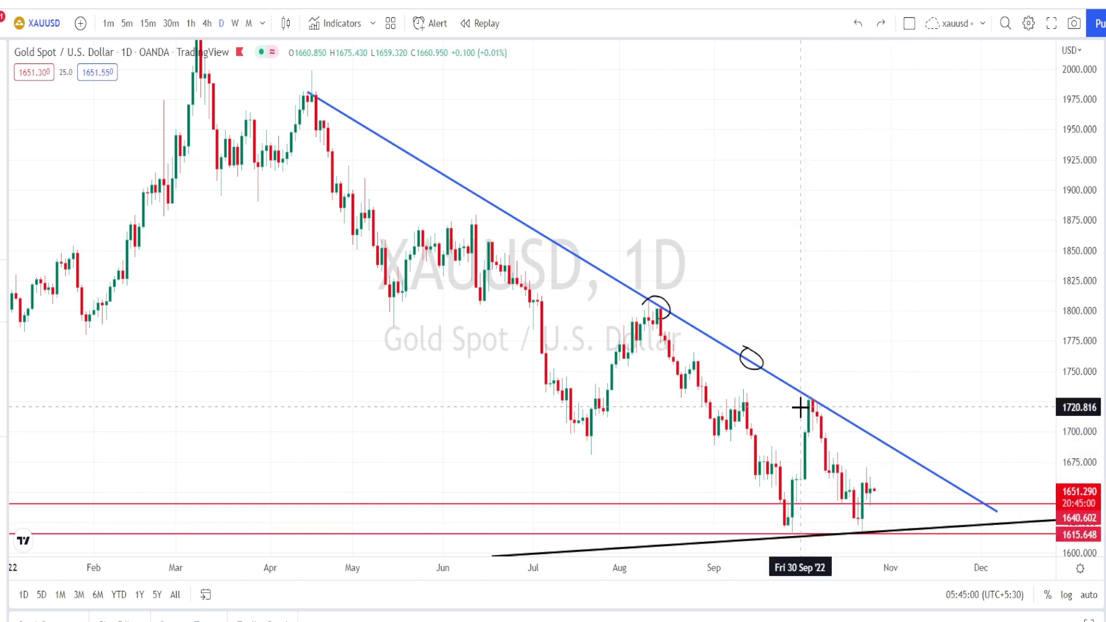
pyautogui.moveTo(800, 407)
pyautogui.mouseDown()
pyautogui.moveTo(815, 388)
pyautogui.moveTo(799, 410)
pyautogui.mouseUp()
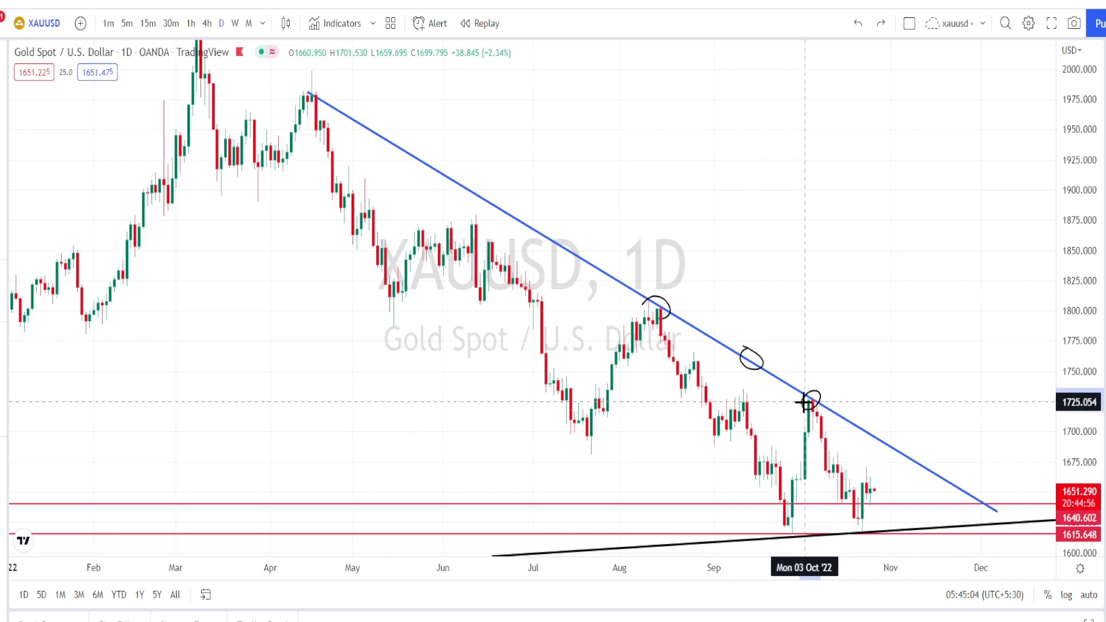
pyautogui.moveTo(835, 406)
pyautogui.mouseDown()
pyautogui.moveTo(848, 329)
pyautogui.moveTo(824, 348)
pyautogui.moveTo(847, 330)
pyautogui.moveTo(858, 355)
pyautogui.mouseUp()
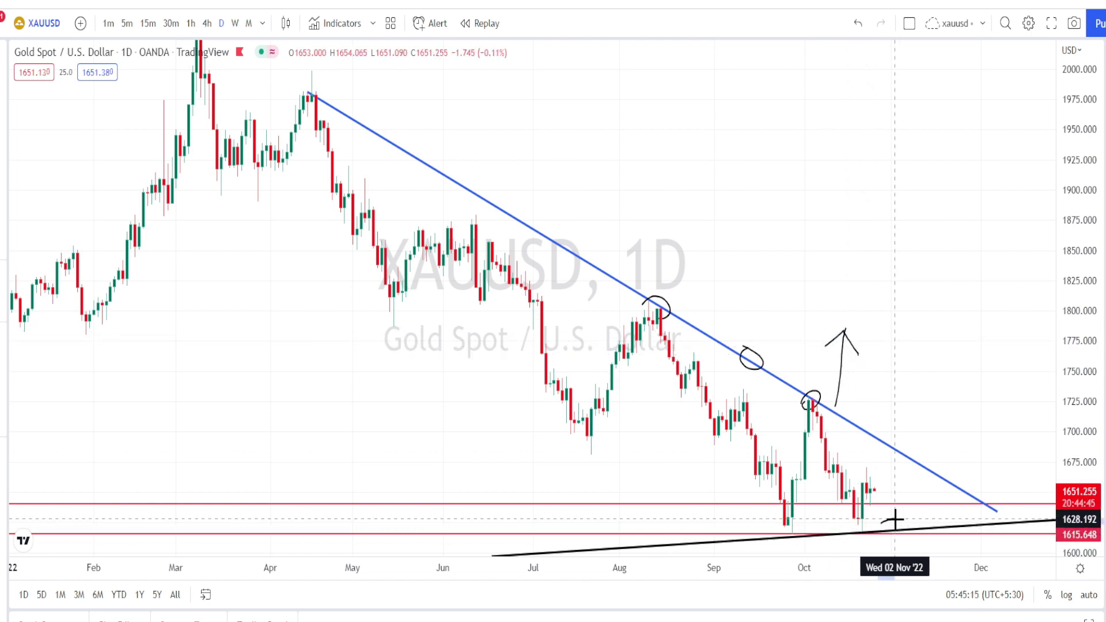
pyautogui.moveTo(828, 529)
pyautogui.mouseDown()
pyautogui.moveTo(838, 545)
pyautogui.moveTo(876, 551)
pyautogui.moveTo(885, 533)
pyautogui.mouseUp()
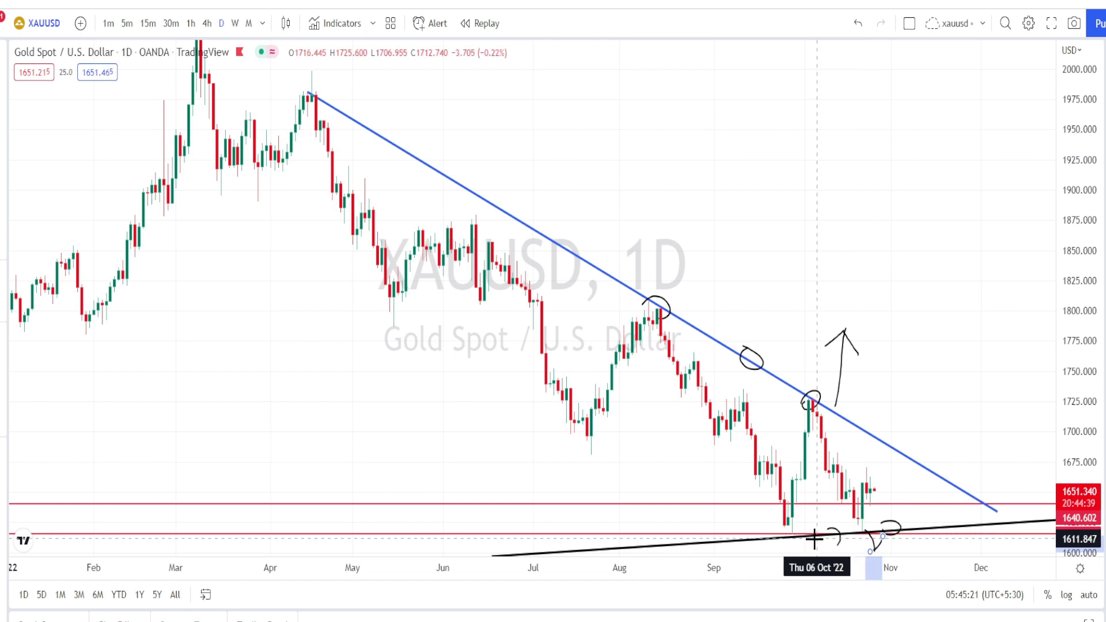
pyautogui.moveTo(792, 526)
pyautogui.mouseDown()
pyautogui.moveTo(809, 398)
pyautogui.moveTo(864, 521)
pyautogui.moveTo(881, 455)
pyautogui.moveTo(922, 527)
pyautogui.moveTo(932, 471)
pyautogui.mouseUp()
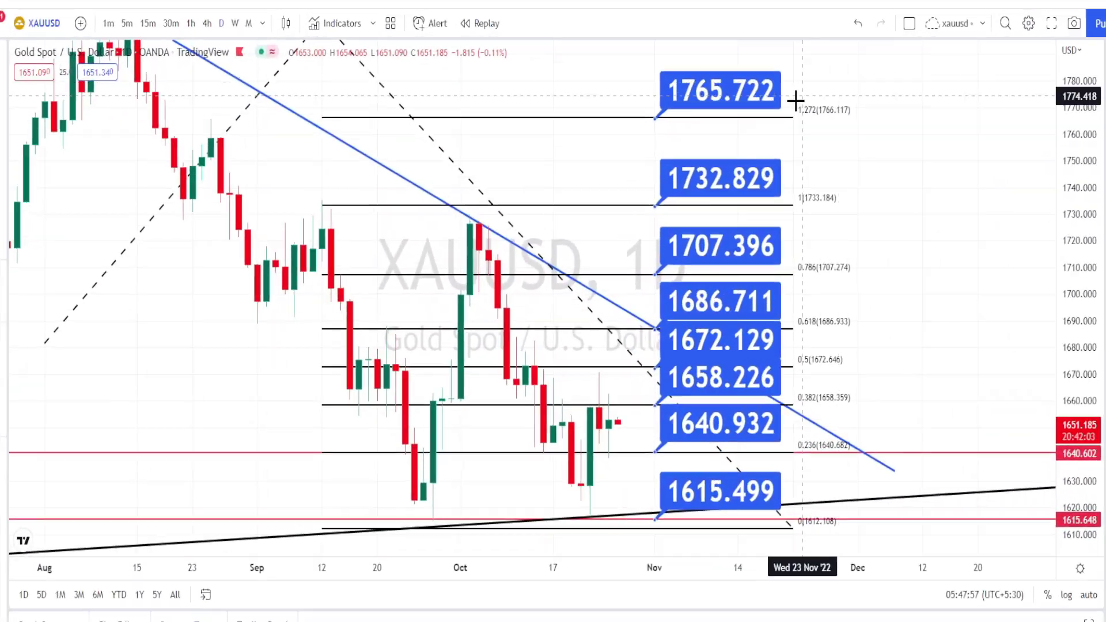
# - Draw a vertical line across the Fib levels, circle 1658.226 and 1640.932, and underline 1615.499
pyautogui.moveTo(793, 85); pyautogui.dragTo(802, 513)
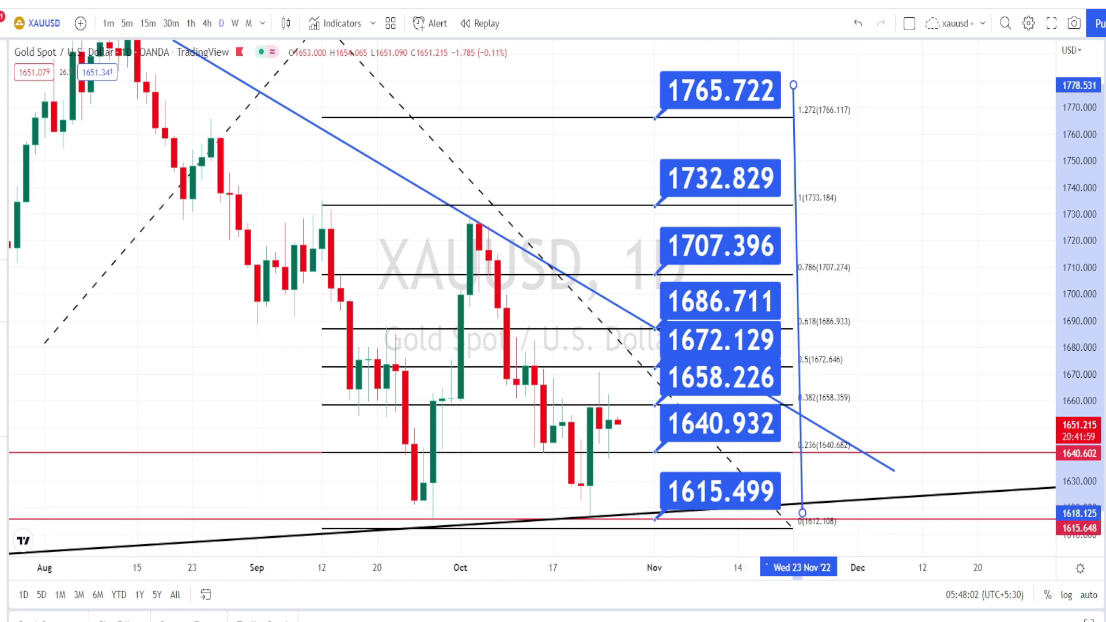
pyautogui.press('Escape')
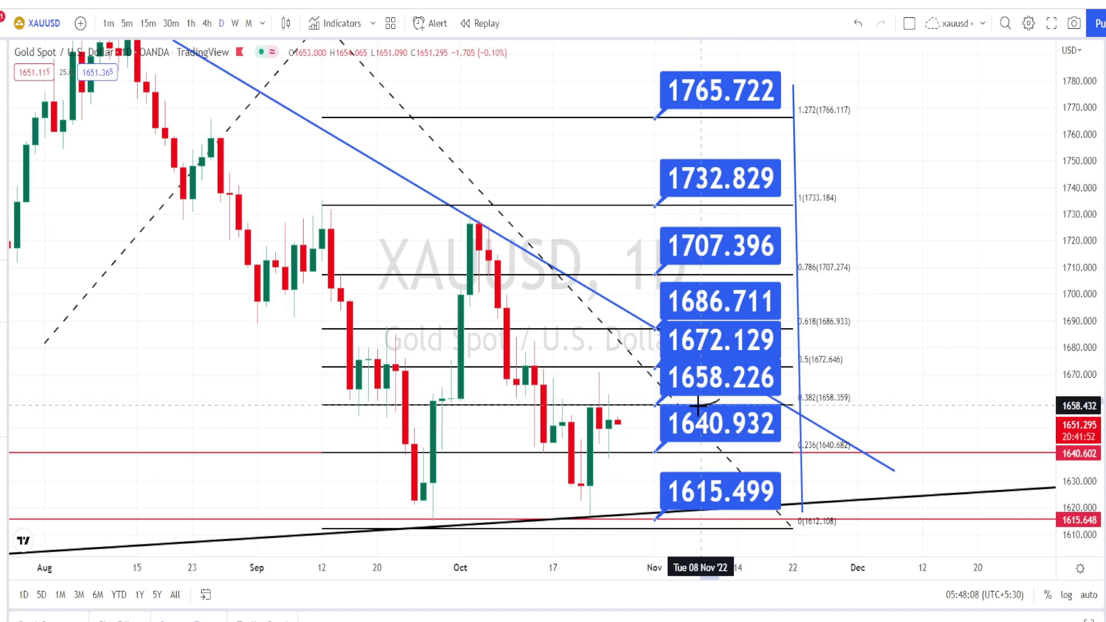
pyautogui.moveTo(719, 398); pyautogui.dragTo(662, 397)
pyautogui.moveTo(675, 357); pyautogui.dragTo(721, 355)
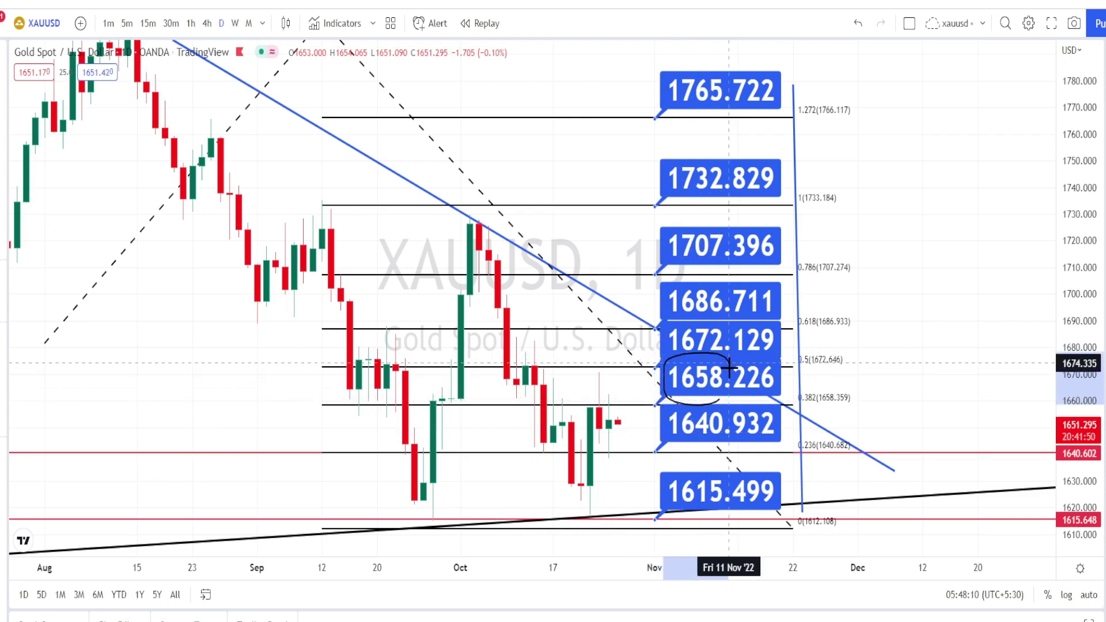
pyautogui.moveTo(728, 452)
pyautogui.mouseDown()
pyautogui.moveTo(683, 459)
pyautogui.moveTo(659, 424)
pyautogui.moveTo(712, 400)
pyautogui.moveTo(735, 436)
pyautogui.moveTo(727, 446)
pyautogui.moveTo(675, 446)
pyautogui.moveTo(719, 447)
pyautogui.mouseUp()
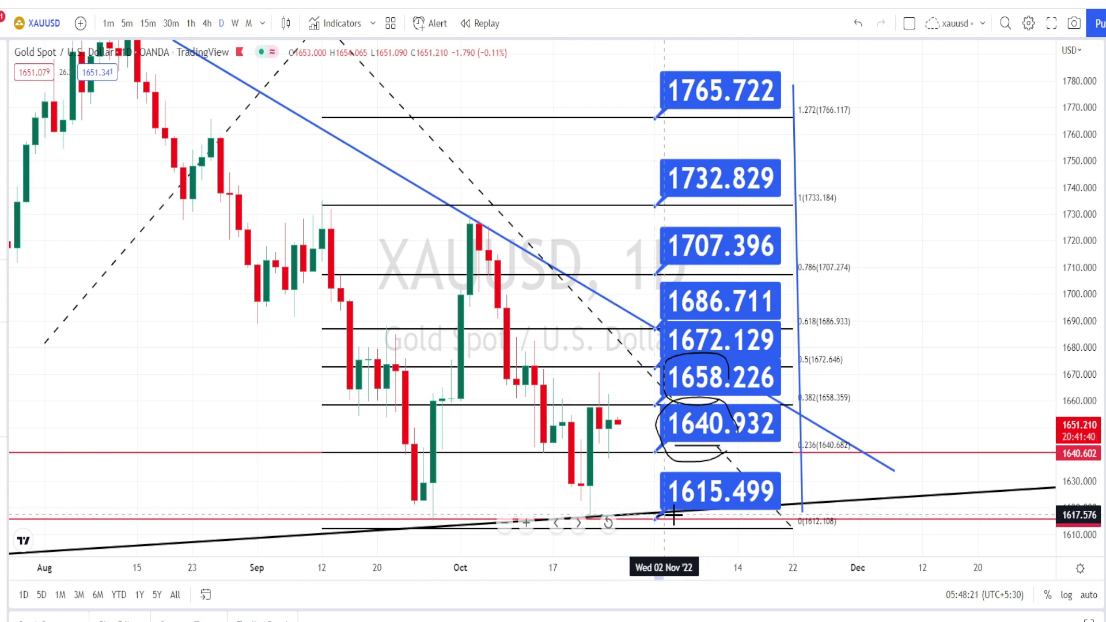
pyautogui.moveTo(743, 512)
pyautogui.mouseDown()
pyautogui.moveTo(703, 520)
pyautogui.moveTo(729, 519)
pyautogui.mouseUp()
pyautogui.moveTo(630, 520); pyautogui.dragTo(654, 543)
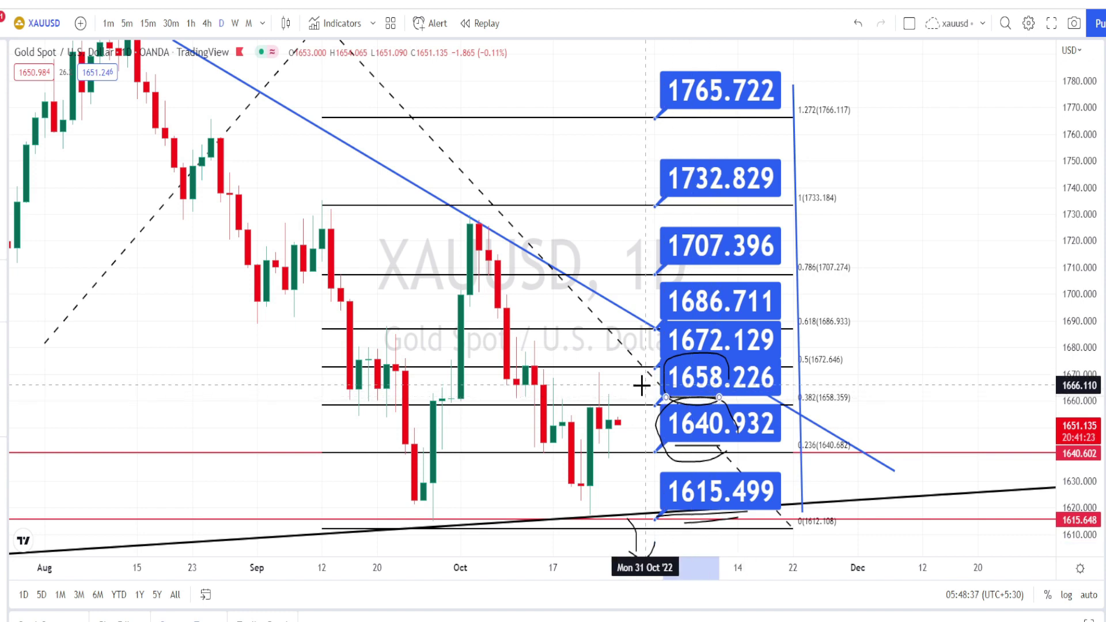
# - Underline 1707.396, 1732.829 and 1765.722, circle 1732.829, and sketch an arrowed rise toward 1765
pyautogui.click(728, 351)
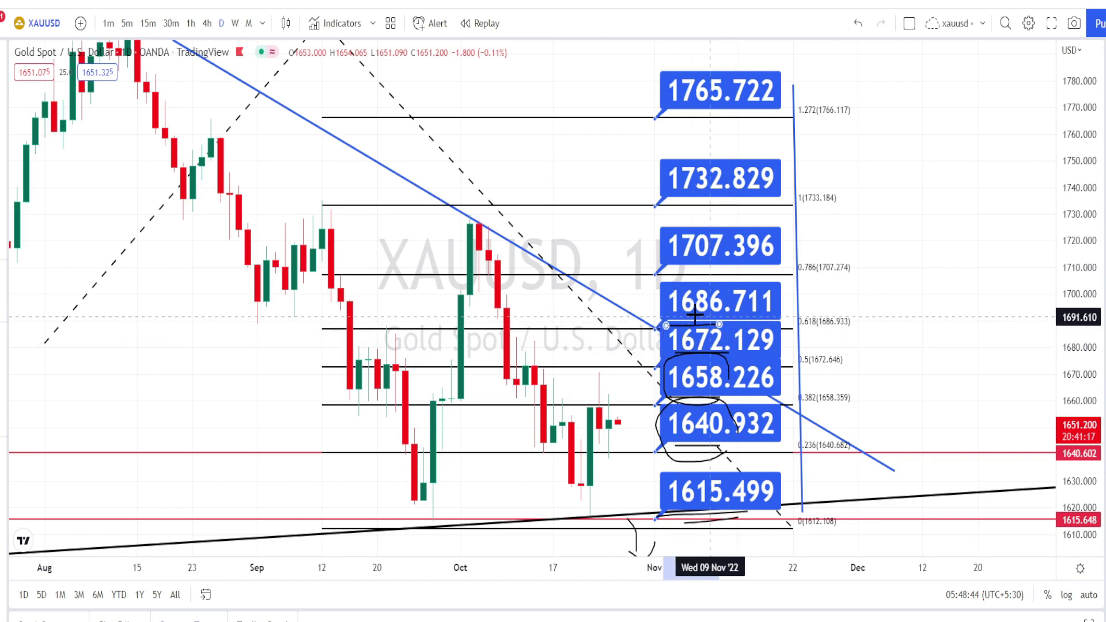
pyautogui.moveTo(661, 272); pyautogui.dragTo(739, 266)
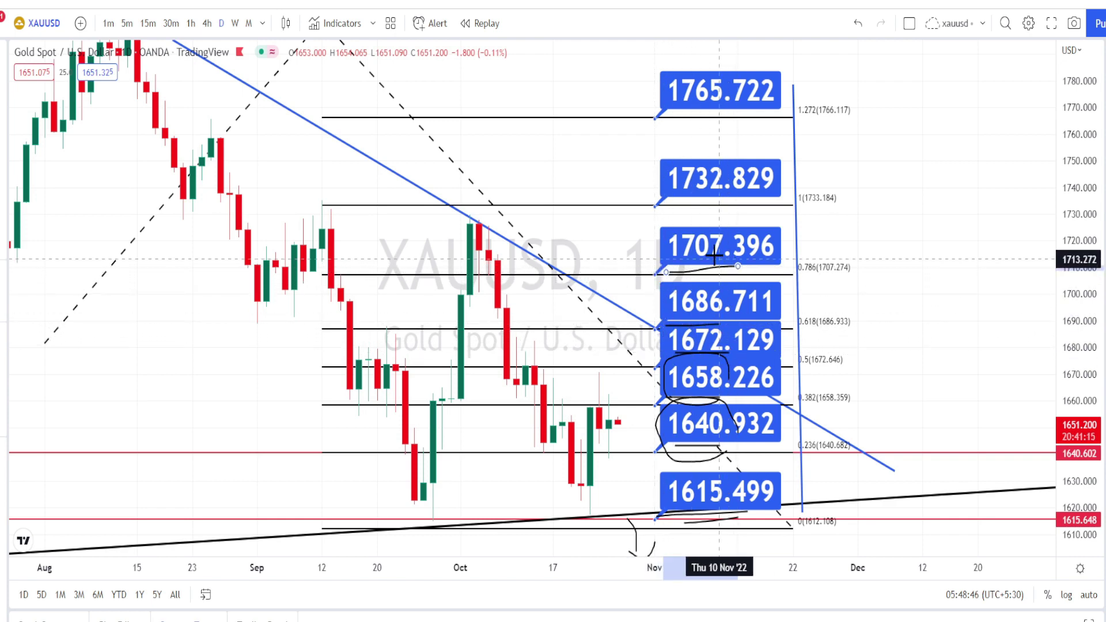
pyautogui.moveTo(664, 205); pyautogui.dragTo(747, 195)
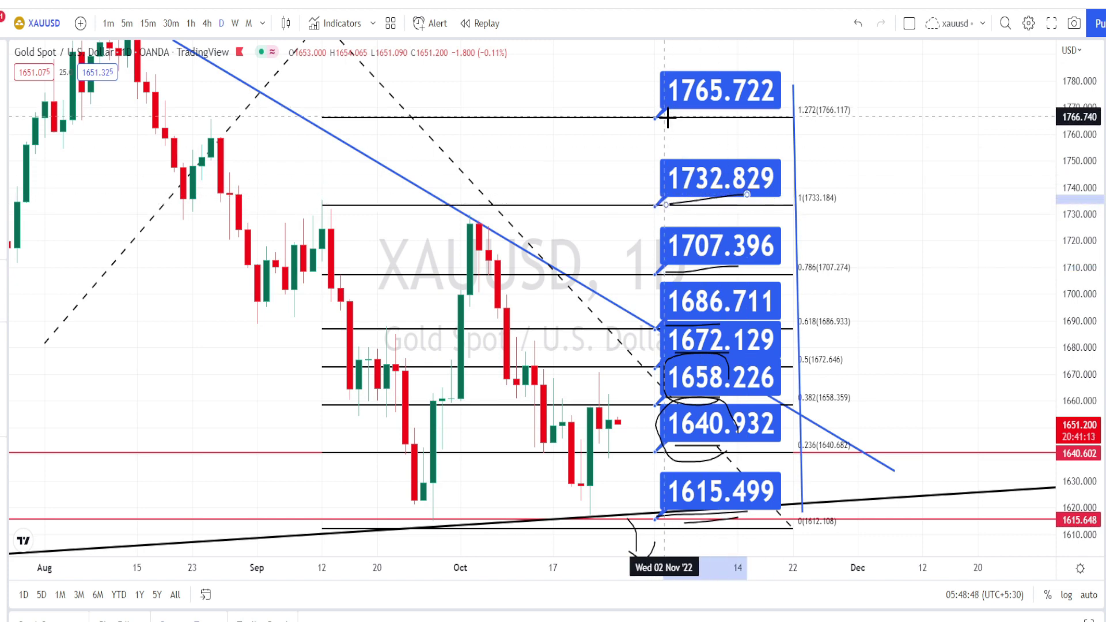
pyautogui.moveTo(668, 117); pyautogui.dragTo(747, 116)
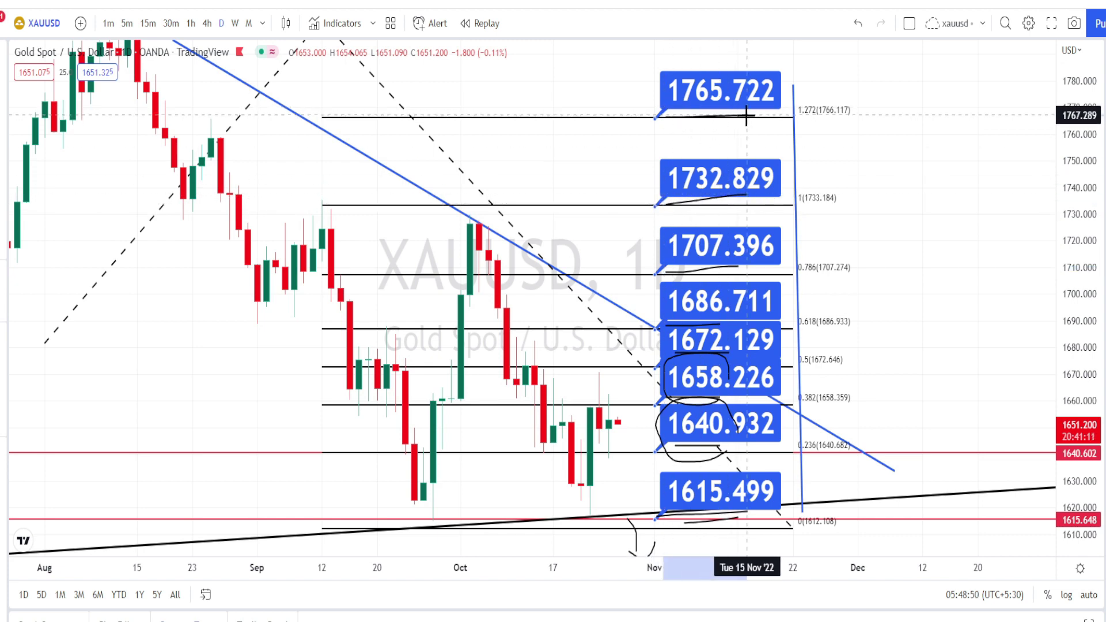
pyautogui.moveTo(663, 213)
pyautogui.mouseDown()
pyautogui.moveTo(696, 211)
pyautogui.moveTo(745, 183)
pyautogui.moveTo(719, 159)
pyautogui.moveTo(675, 156)
pyautogui.moveTo(651, 191)
pyautogui.moveTo(658, 203)
pyautogui.mouseUp()
pyautogui.moveTo(478, 223); pyautogui.dragTo(507, 146)
pyautogui.moveTo(513, 107)
pyautogui.mouseDown()
pyautogui.moveTo(519, 98)
pyautogui.moveTo(469, 121)
pyautogui.moveTo(534, 126)
pyautogui.mouseUp()
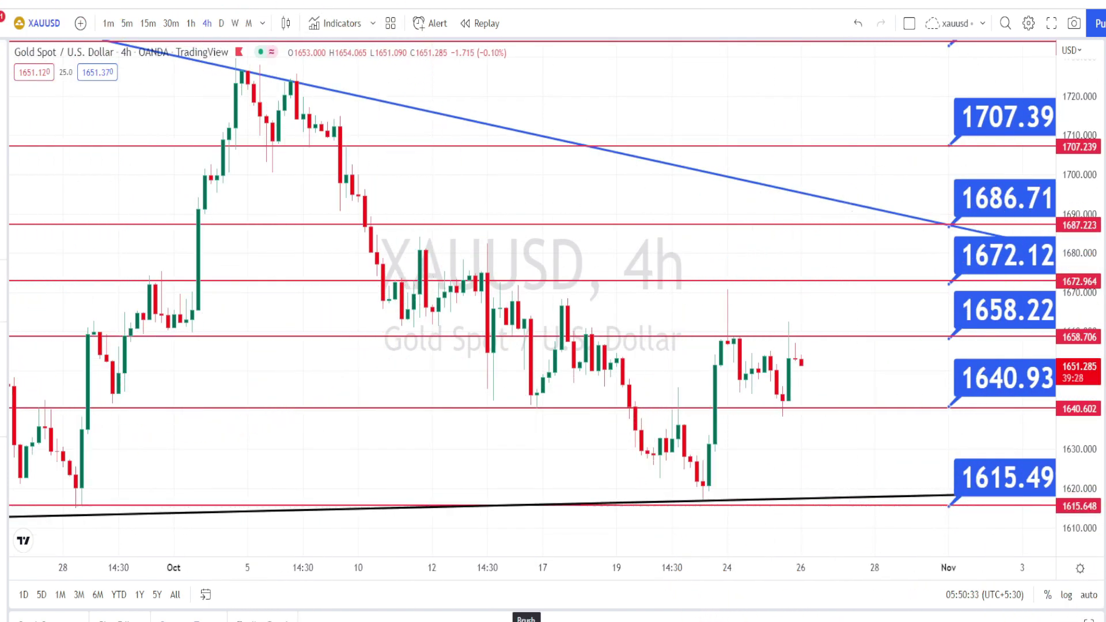
# - Draw a blue path from the 28 Sep low through the 5 Oct high, 21 Oct low and ~1670, then discard it
pyautogui.click(81, 507)
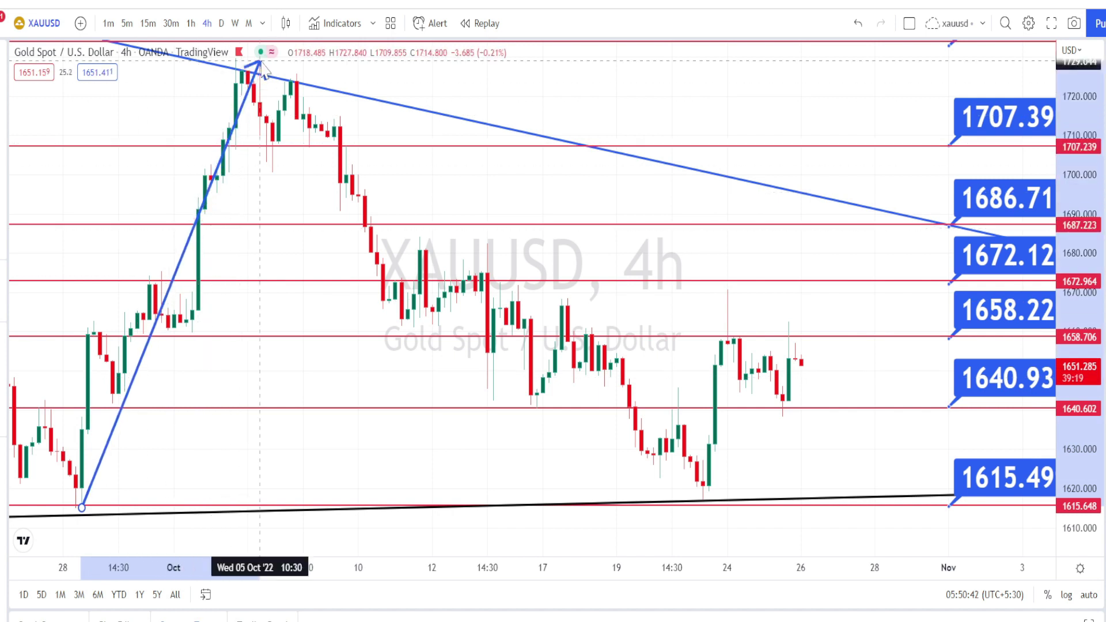
pyautogui.click(248, 74)
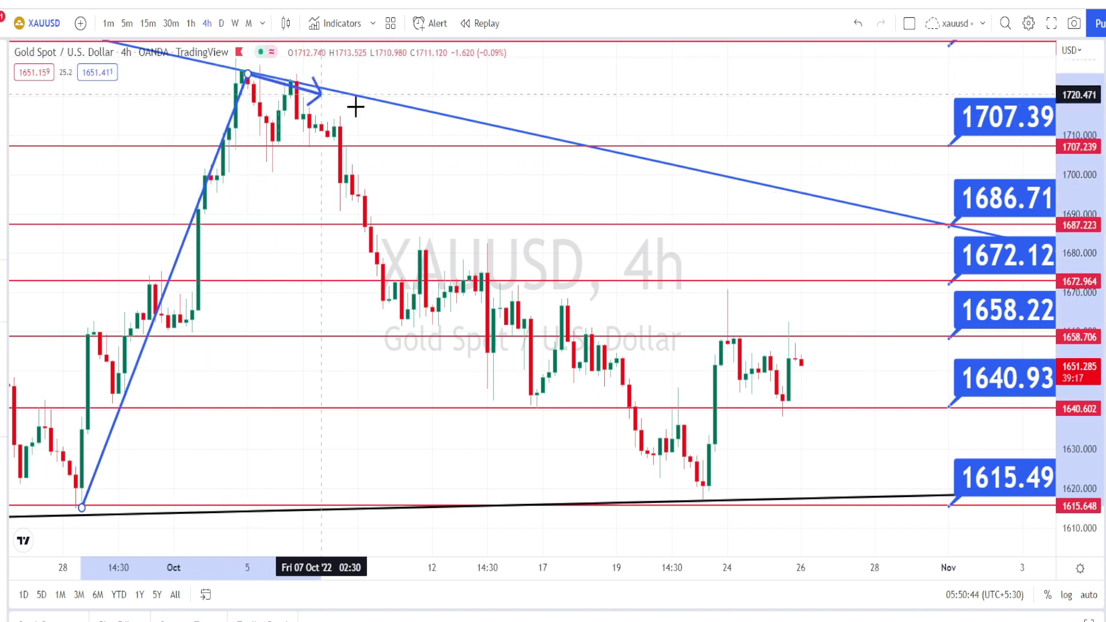
pyautogui.doubleClick(320, 112)
pyautogui.moveTo(321, 112); pyautogui.dragTo(701, 500)
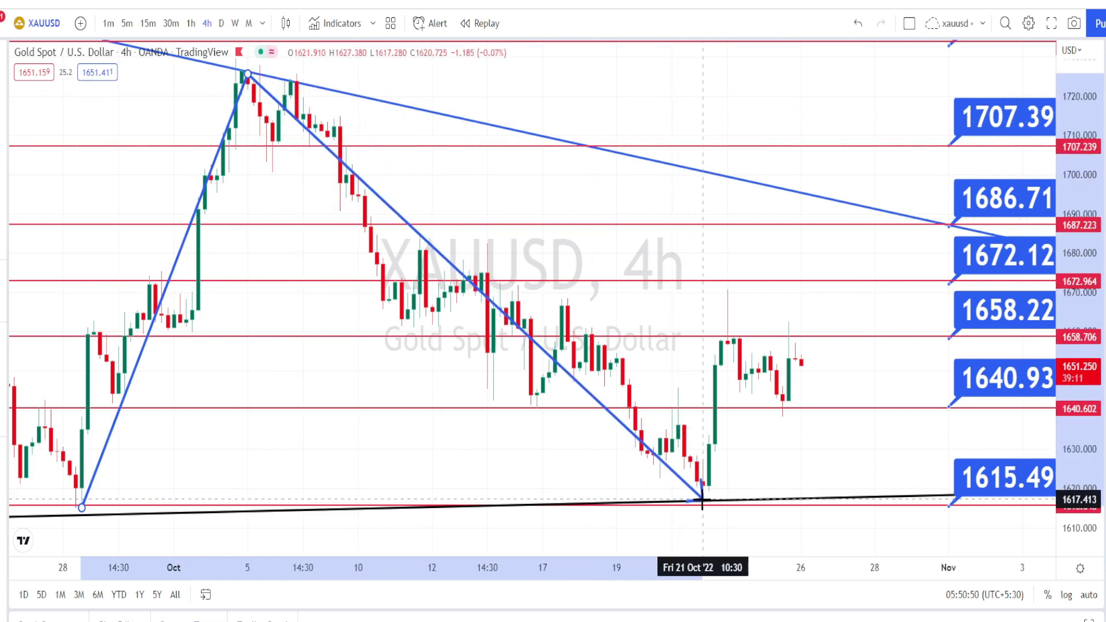
pyautogui.click(702, 500)
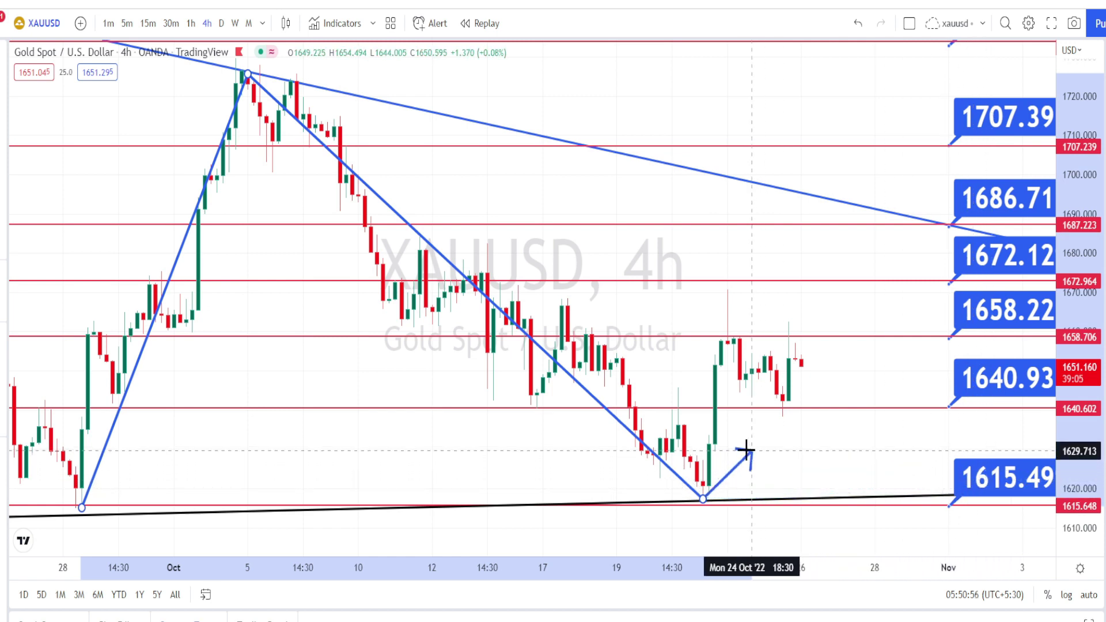
pyautogui.click(728, 293)
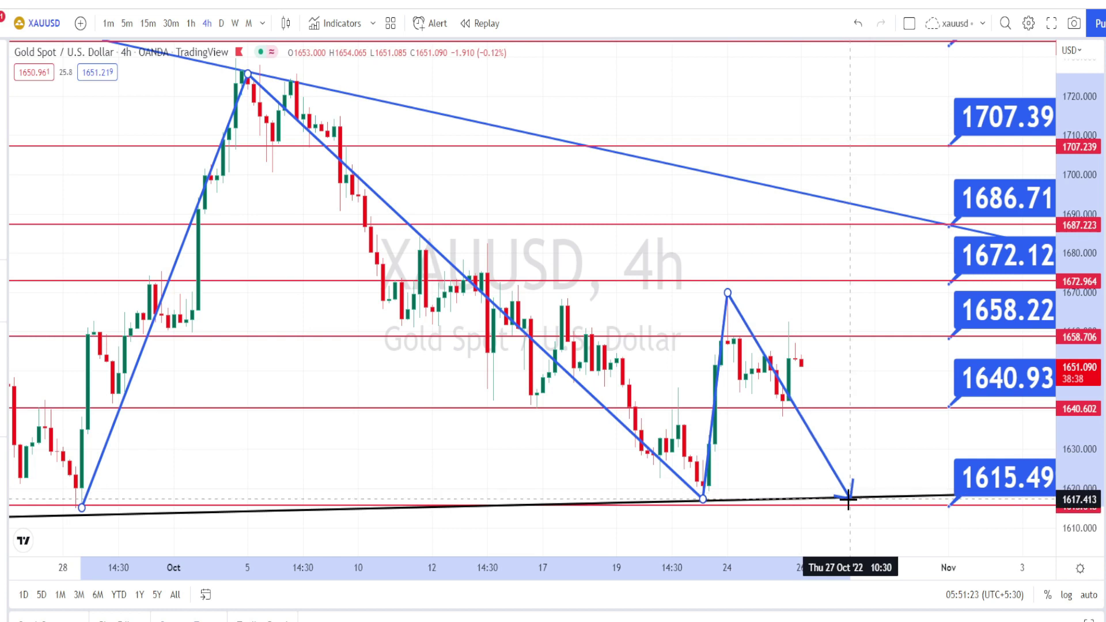
pyautogui.press('Escape')
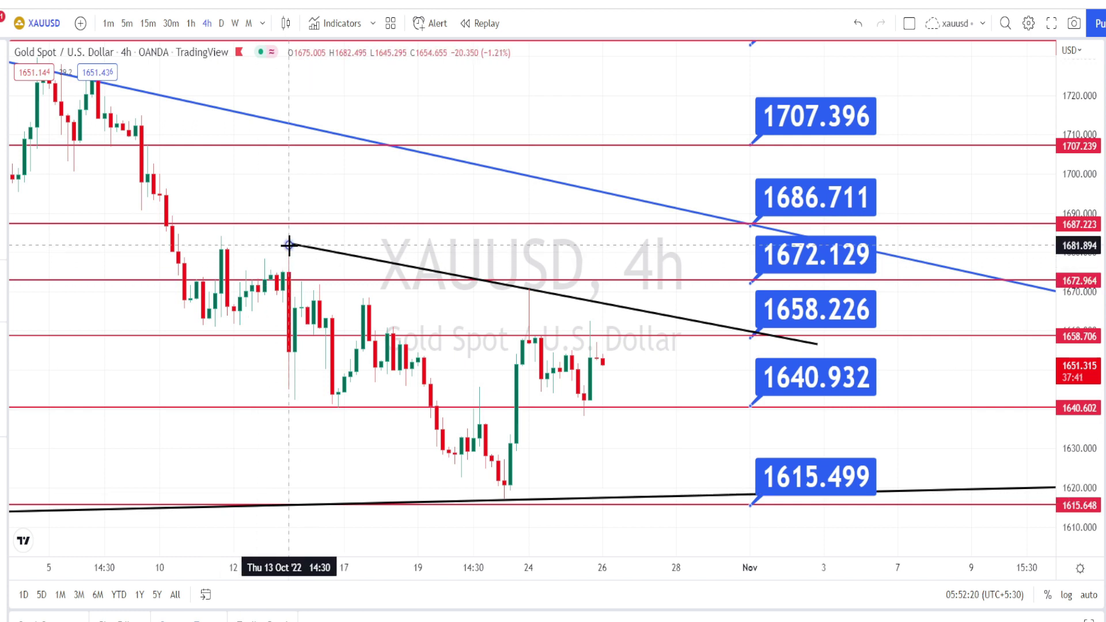
# - Trace a blue path through the 13 Oct high, 14 Oct low, 17 and 24 Oct highs, and the latest swing low
pyautogui.click(289, 245)
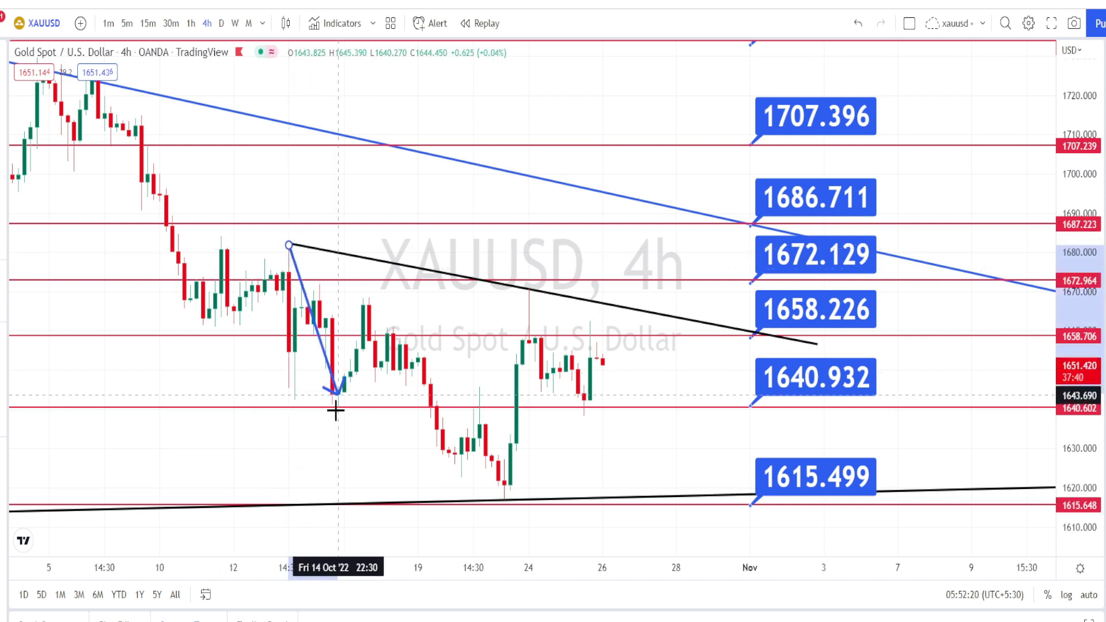
pyautogui.click(339, 416)
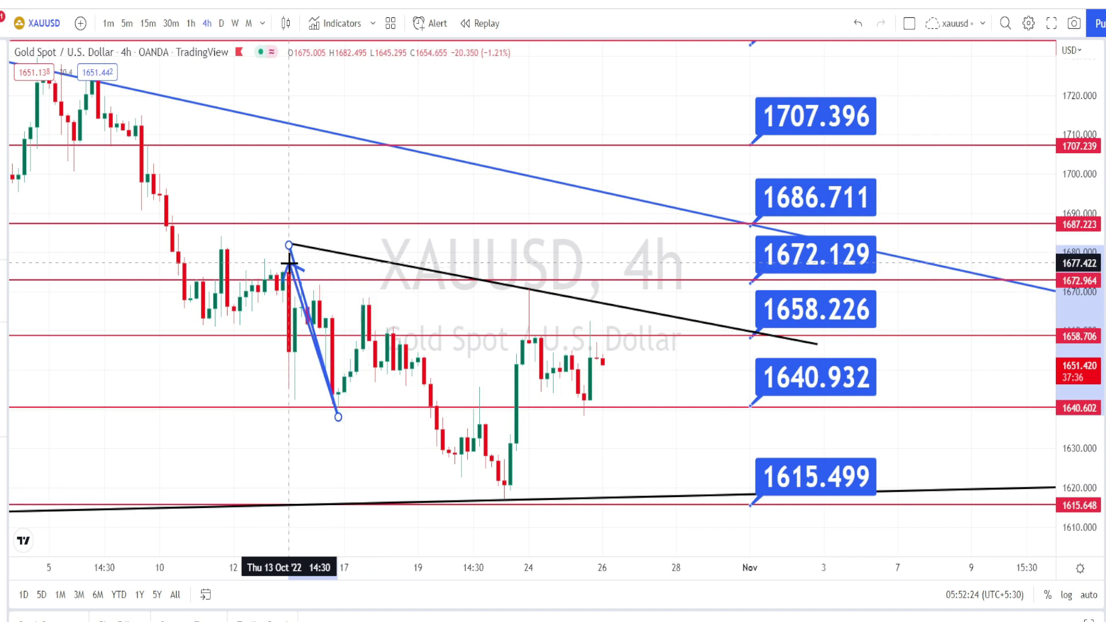
pyautogui.click(363, 304)
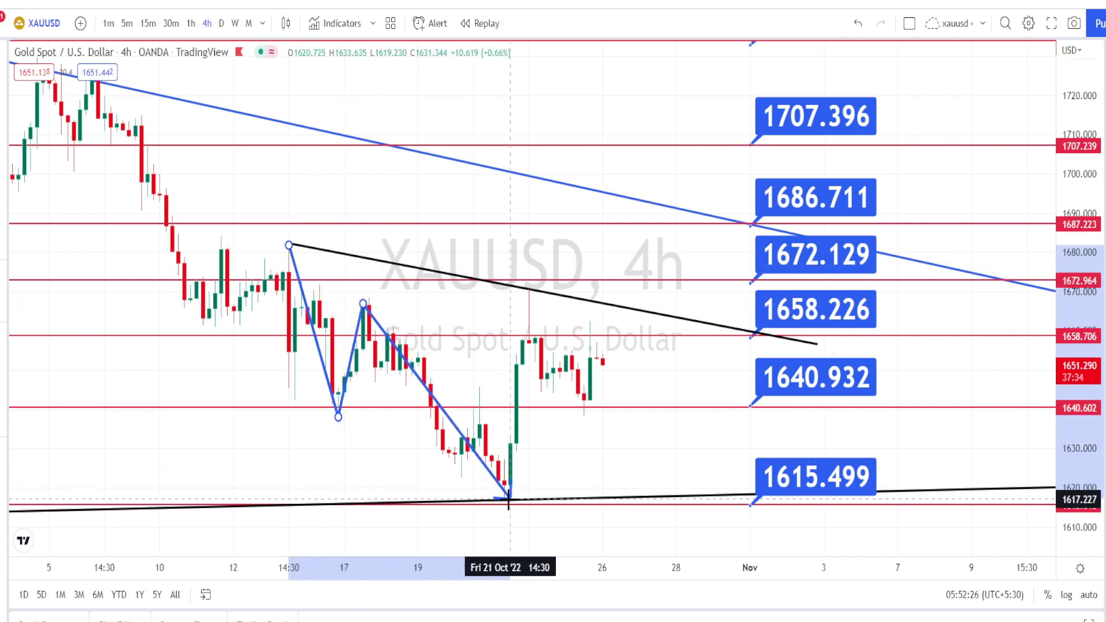
pyautogui.click(529, 295)
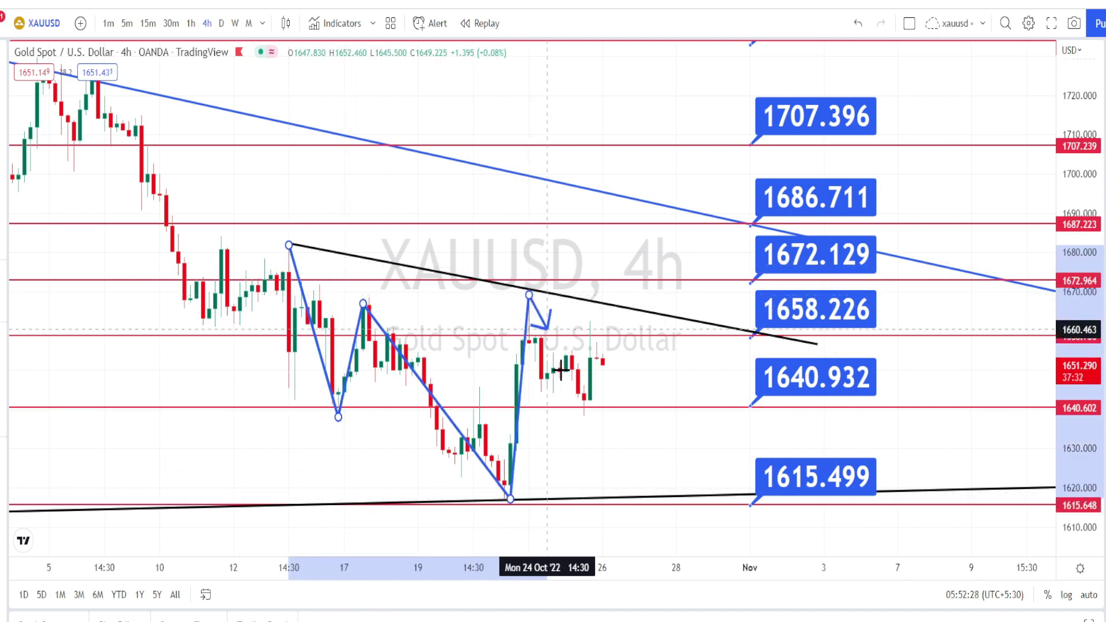
pyautogui.click(585, 415)
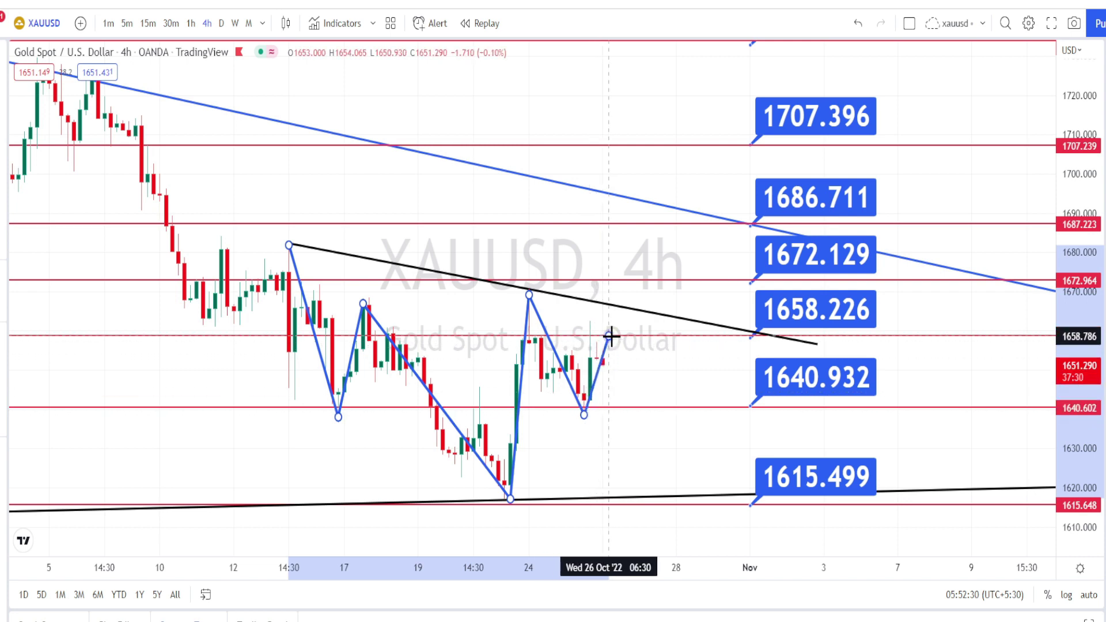
pyautogui.click(609, 335)
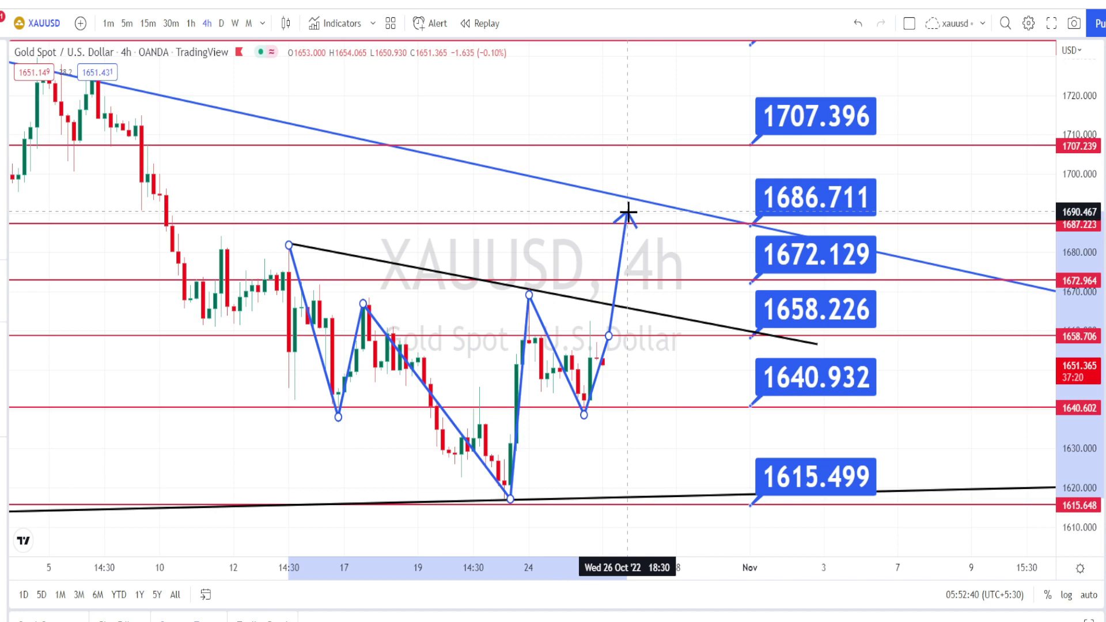
# - Project the path up to the descending trendline, down to 1615, back to 1658, and finish with a drop to 1615
pyautogui.click(620, 305)
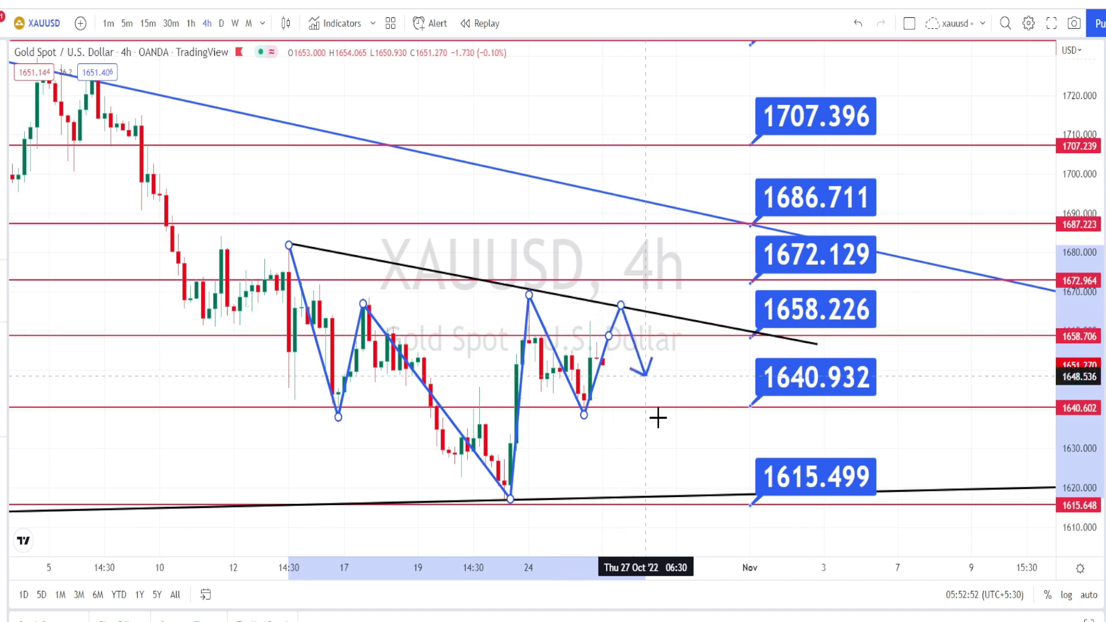
pyautogui.click(689, 497)
pyautogui.click(726, 330)
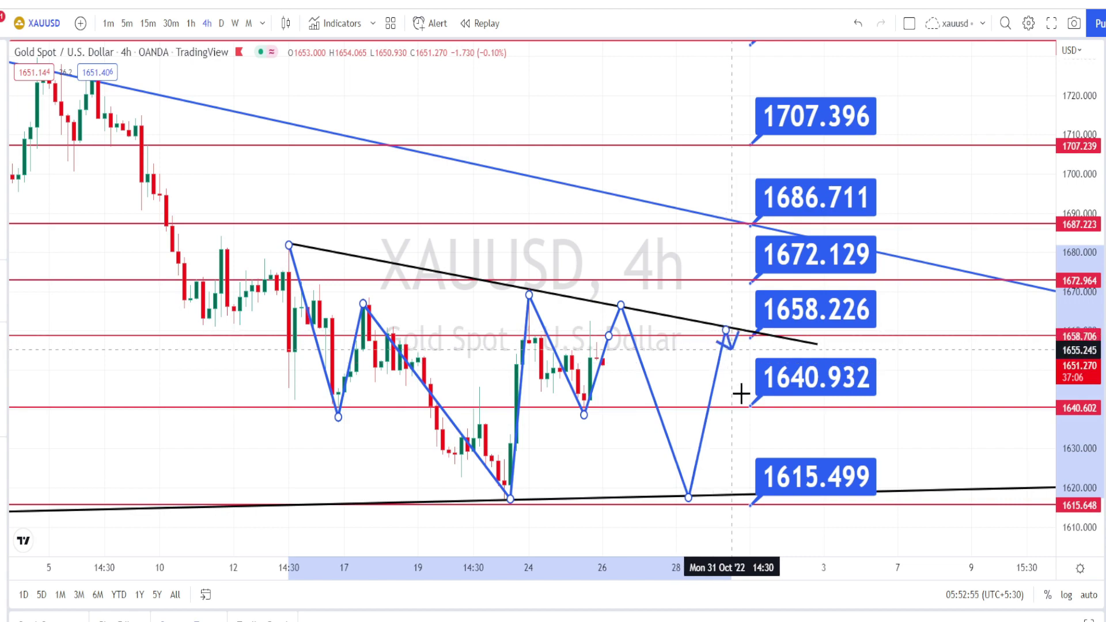
pyautogui.doubleClick(749, 489)
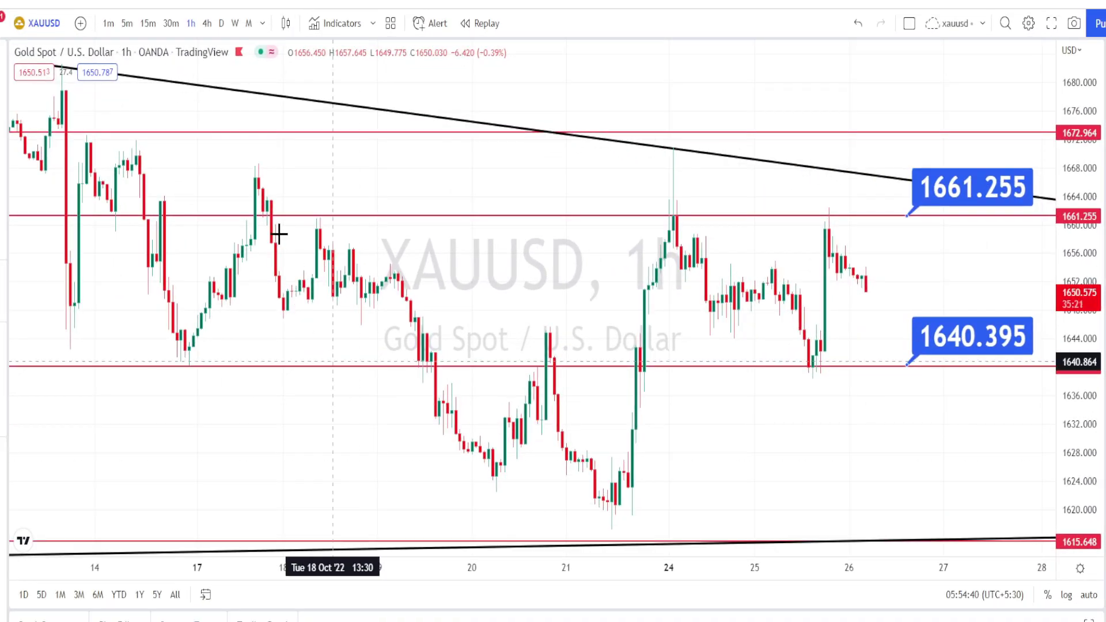
# - Trace a blue path from the 17 Oct high through the 20–25 Oct swings to a projected rise toward 1661
pyautogui.click(255, 178)
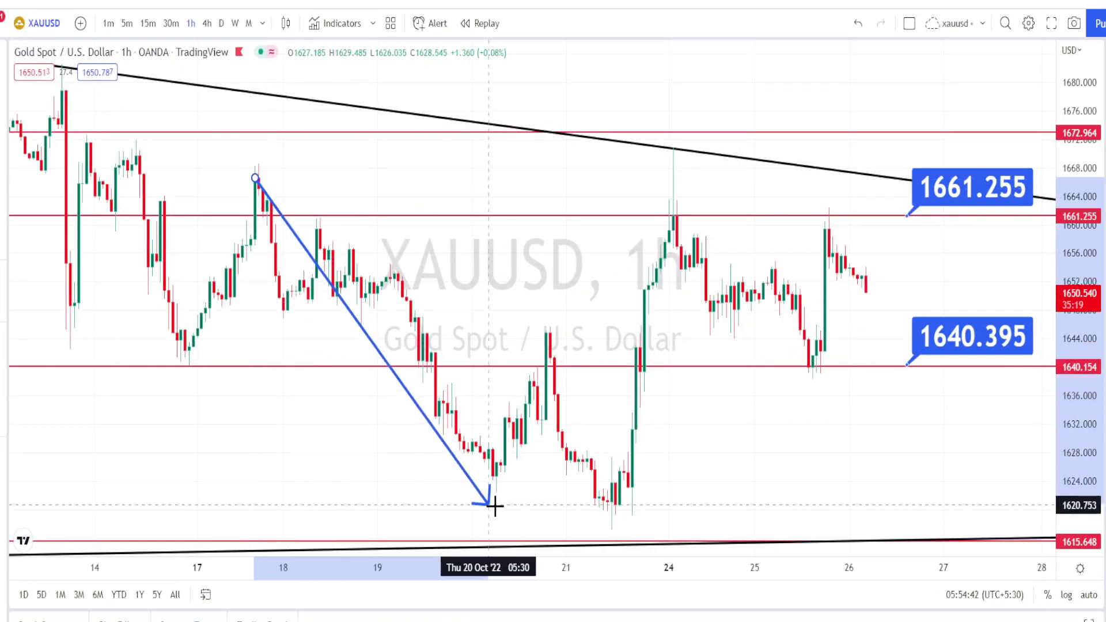
pyautogui.click(501, 497)
pyautogui.click(550, 336)
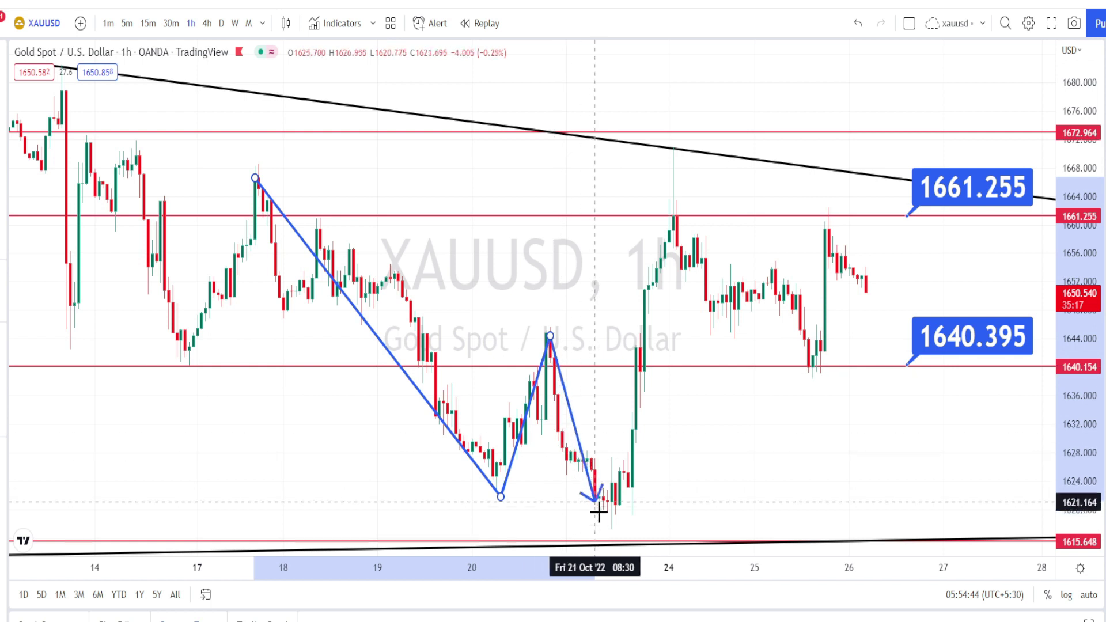
pyautogui.click(611, 531)
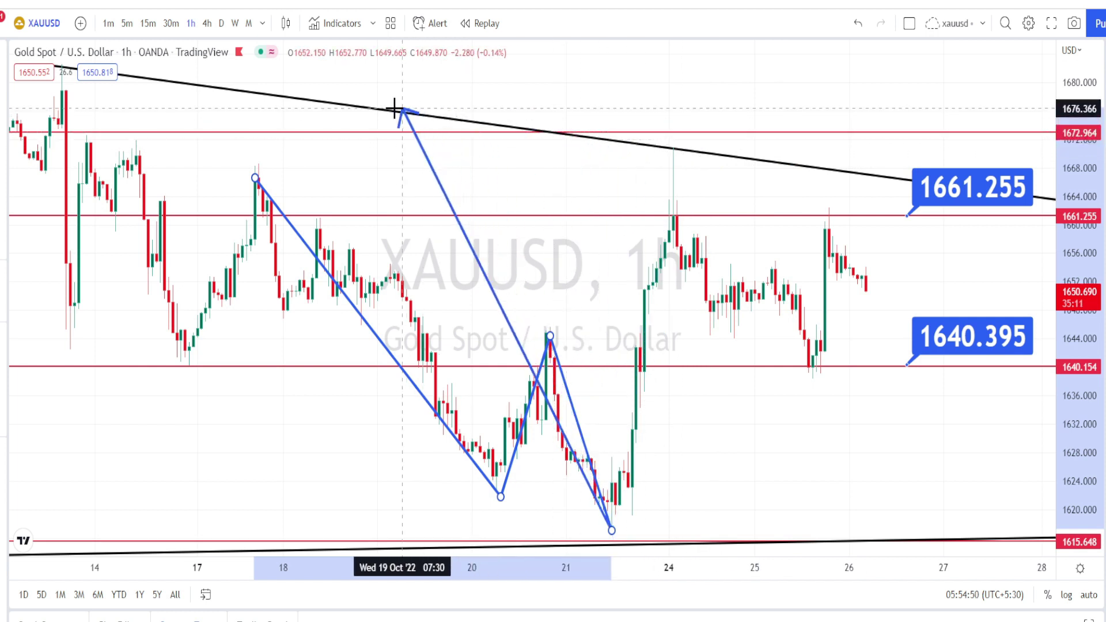
pyautogui.click(677, 151)
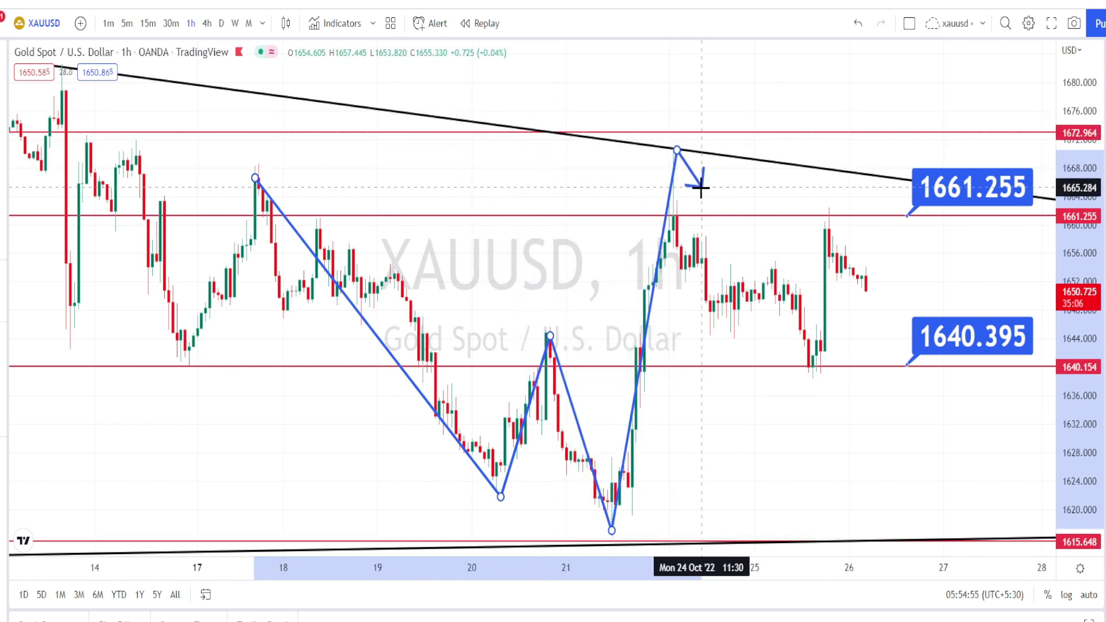
pyautogui.click(811, 364)
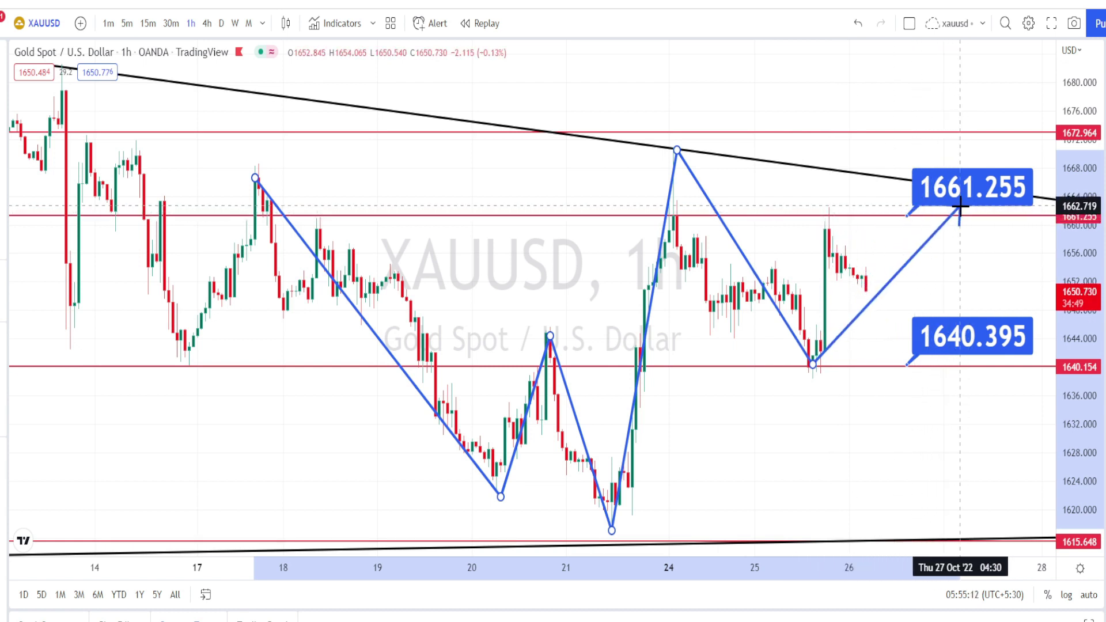
pyautogui.doubleClick(950, 222)
# - Rework the projection into a dip to 1640 followed by a rise back to 1661
pyautogui.moveTo(951, 222); pyautogui.dragTo(825, 214)
pyautogui.click(825, 214)
pyautogui.click(886, 372)
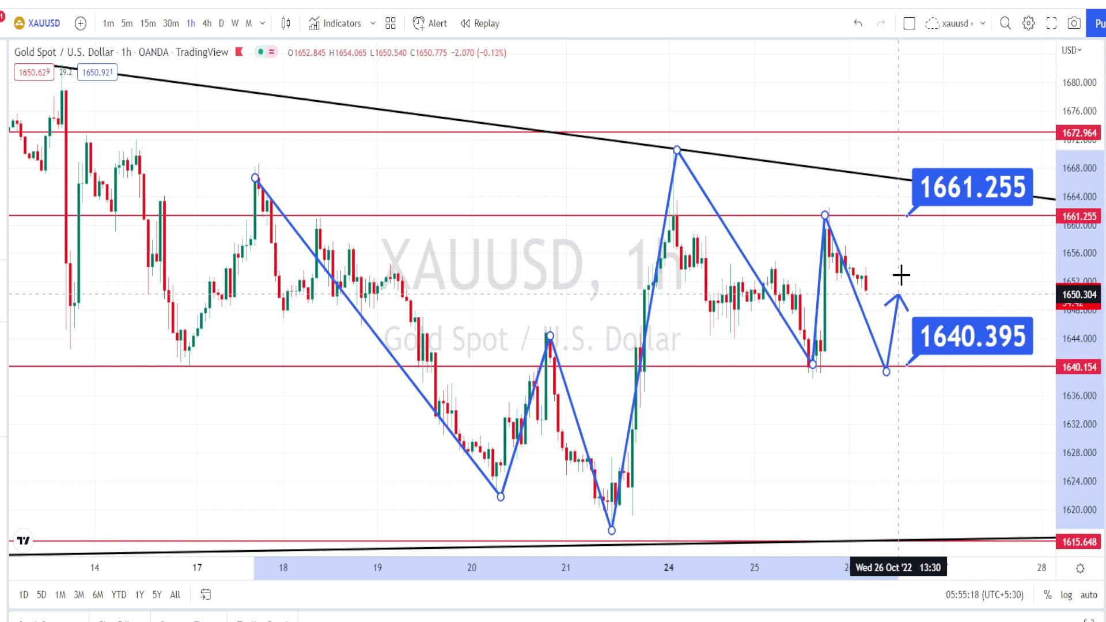
pyautogui.doubleClick(917, 219)
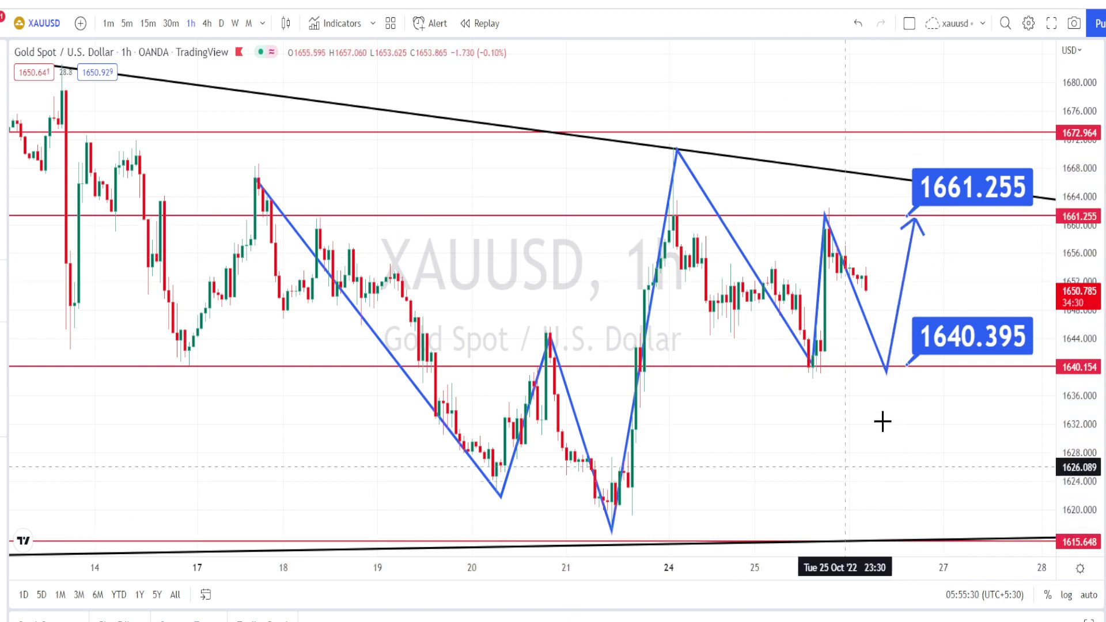
# - Brush alternative scenarios: a dip below 1640 with recovery and a breakout above 1661 toward 1672
pyautogui.moveTo(864, 370)
pyautogui.mouseDown()
pyautogui.moveTo(901, 484)
pyautogui.moveTo(915, 424)
pyautogui.mouseUp()
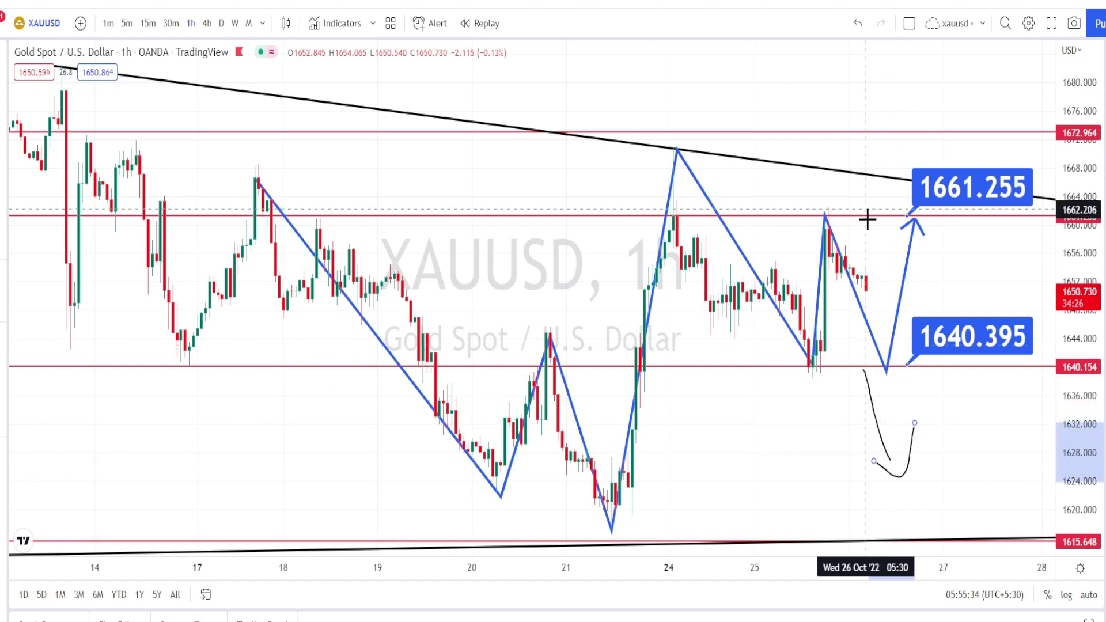
pyautogui.moveTo(867, 217)
pyautogui.mouseDown()
pyautogui.moveTo(877, 135)
pyautogui.moveTo(898, 170)
pyautogui.mouseUp()
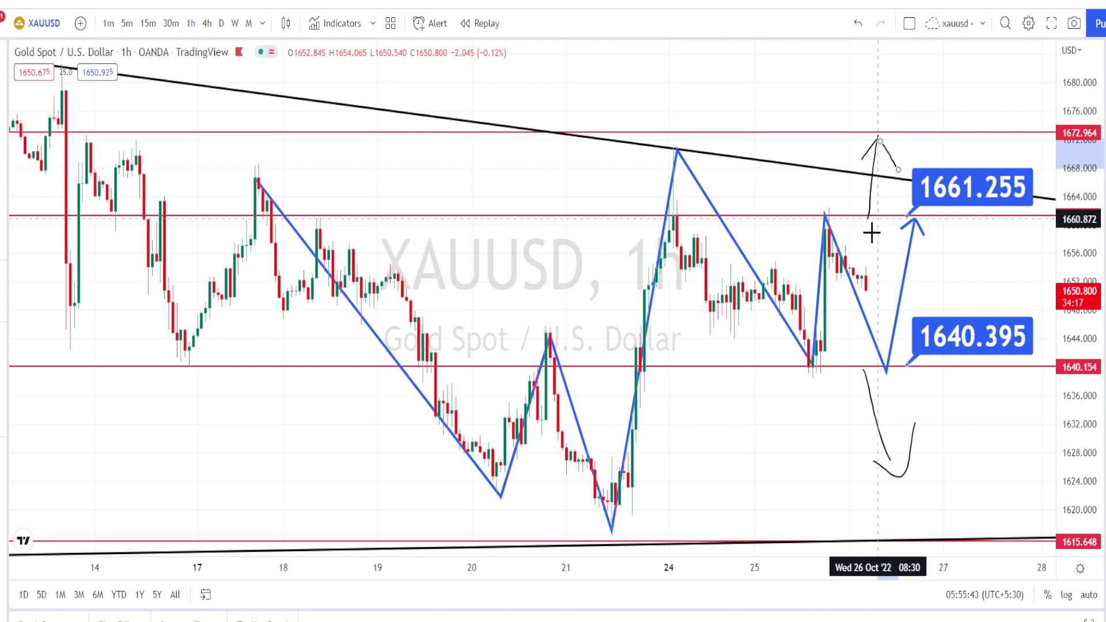
pyautogui.moveTo(881, 228); pyautogui.dragTo(892, 131)
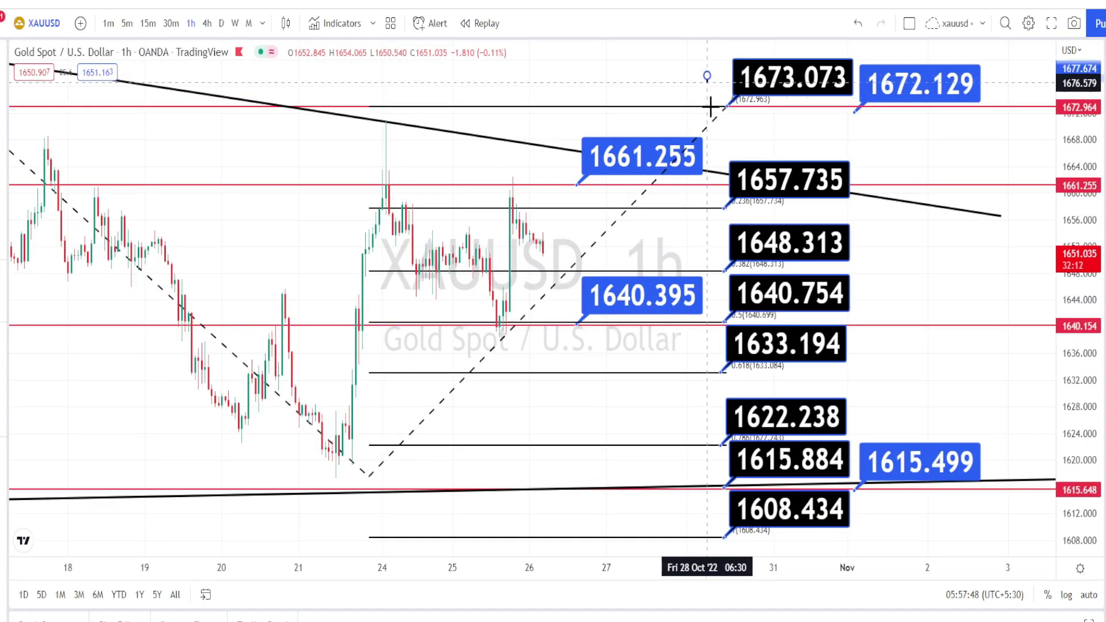
# - Draw a vertical line from 1673.073 to 1608.434 on 28 Oct and circle 1657.735 and 1648.313
pyautogui.click(681, 115)
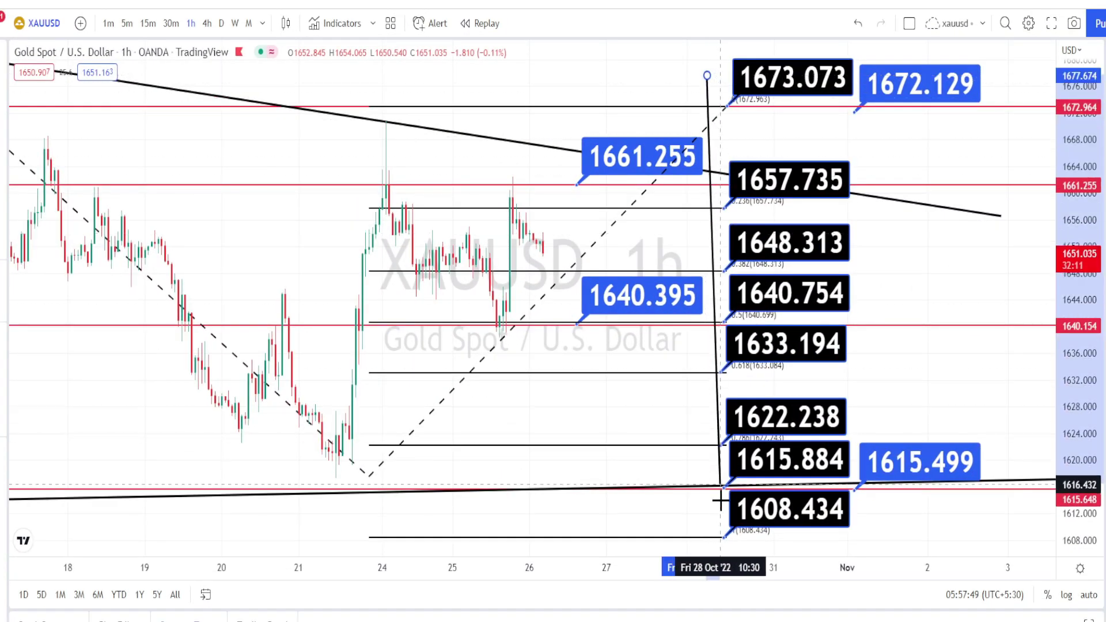
pyautogui.click(721, 532)
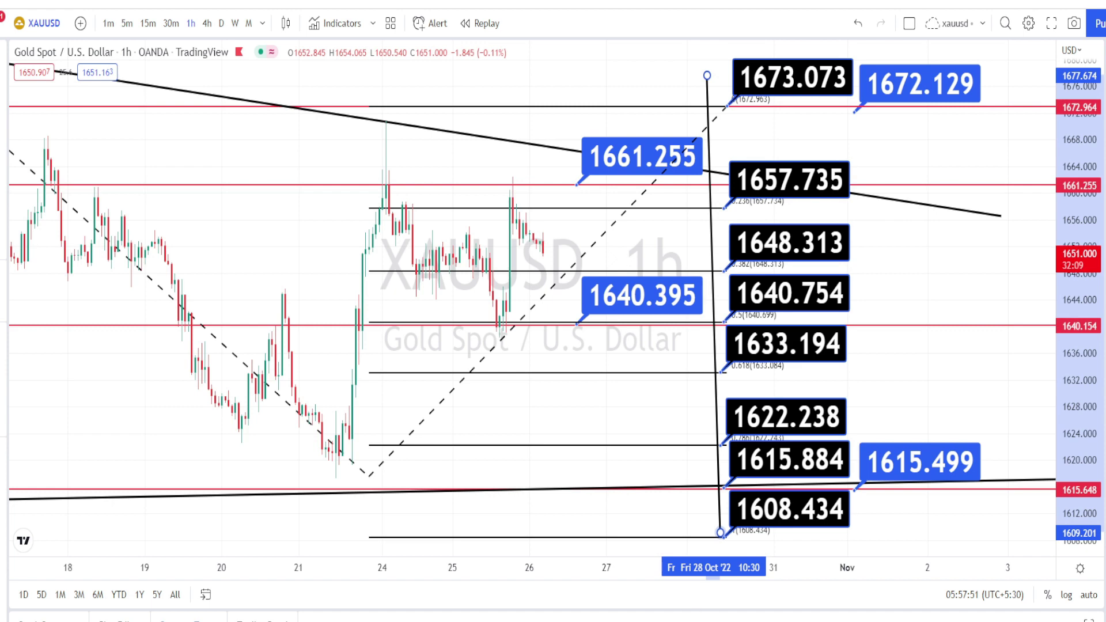
pyautogui.press('Escape')
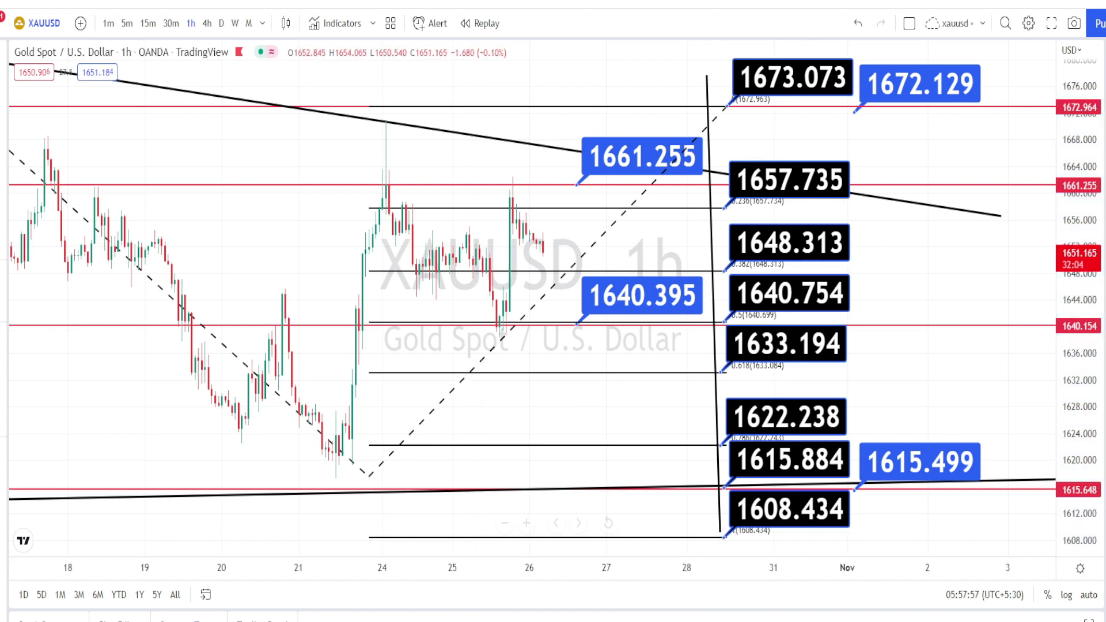
pyautogui.moveTo(803, 209)
pyautogui.mouseDown()
pyautogui.moveTo(766, 217)
pyautogui.moveTo(724, 180)
pyautogui.moveTo(785, 143)
pyautogui.moveTo(812, 186)
pyautogui.mouseUp()
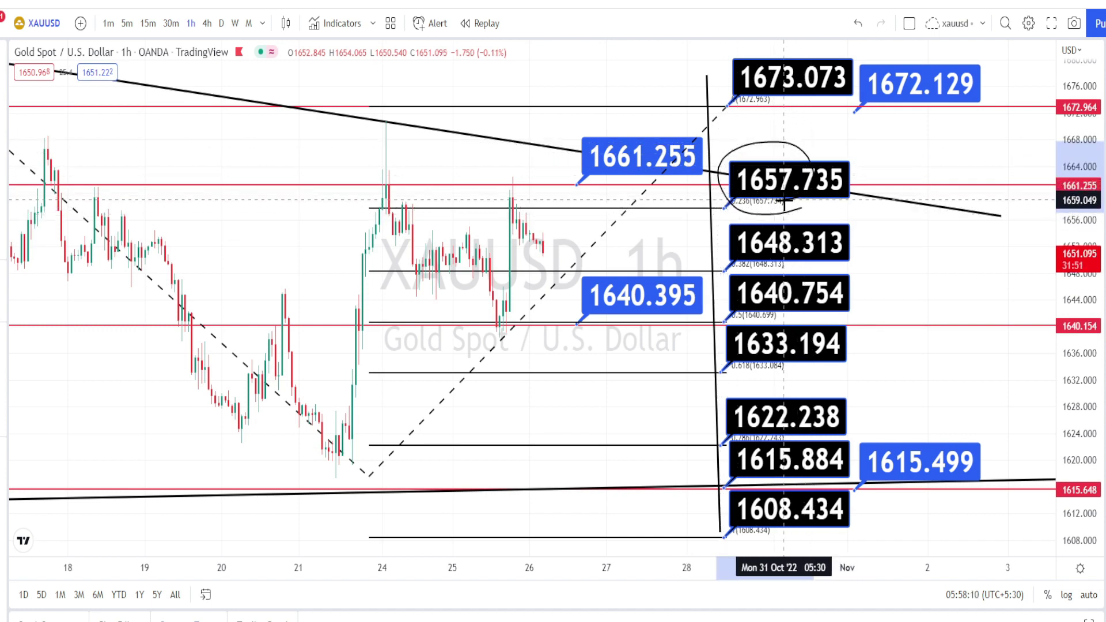
pyautogui.moveTo(737, 268)
pyautogui.mouseDown()
pyautogui.moveTo(838, 259)
pyautogui.moveTo(743, 219)
pyautogui.mouseUp()
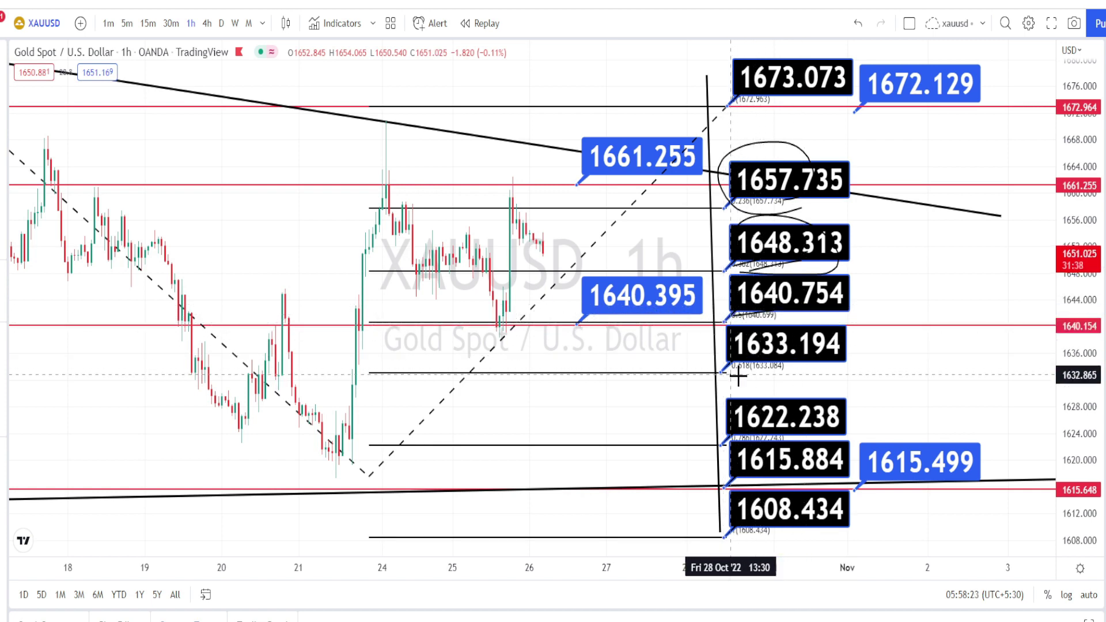
# - Underline the 1633.194, 1622.238, 1615.884 and 1608.434 levels and circle 1661.255
pyautogui.moveTo(738, 375); pyautogui.dragTo(818, 363)
pyautogui.moveTo(807, 440); pyautogui.dragTo(737, 438)
pyautogui.moveTo(746, 483); pyautogui.dragTo(802, 477)
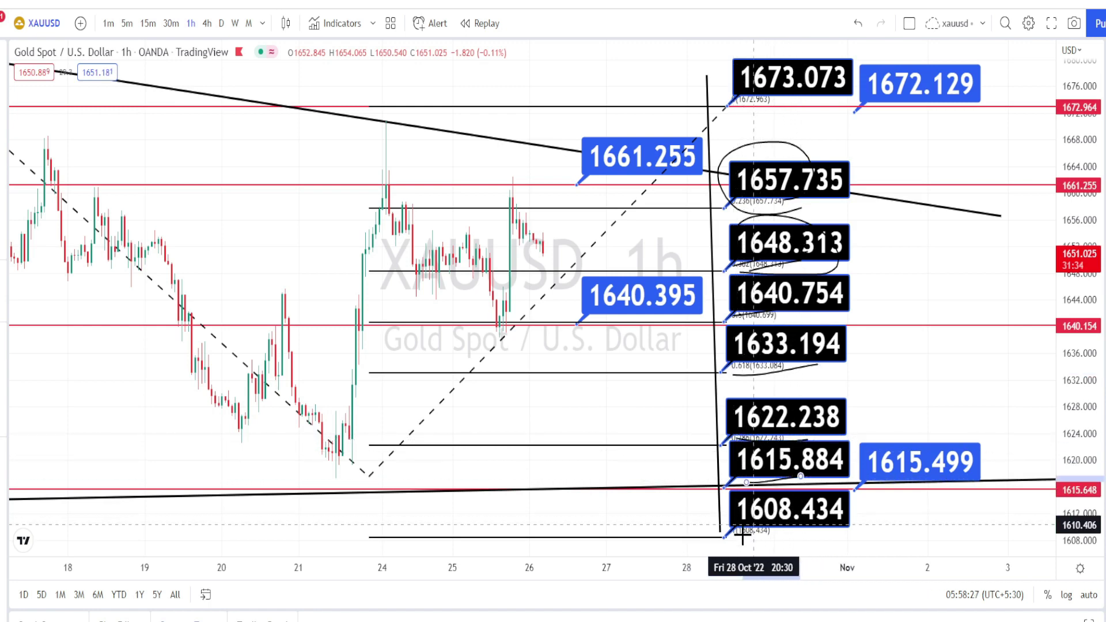
pyautogui.moveTo(730, 538); pyautogui.dragTo(794, 525)
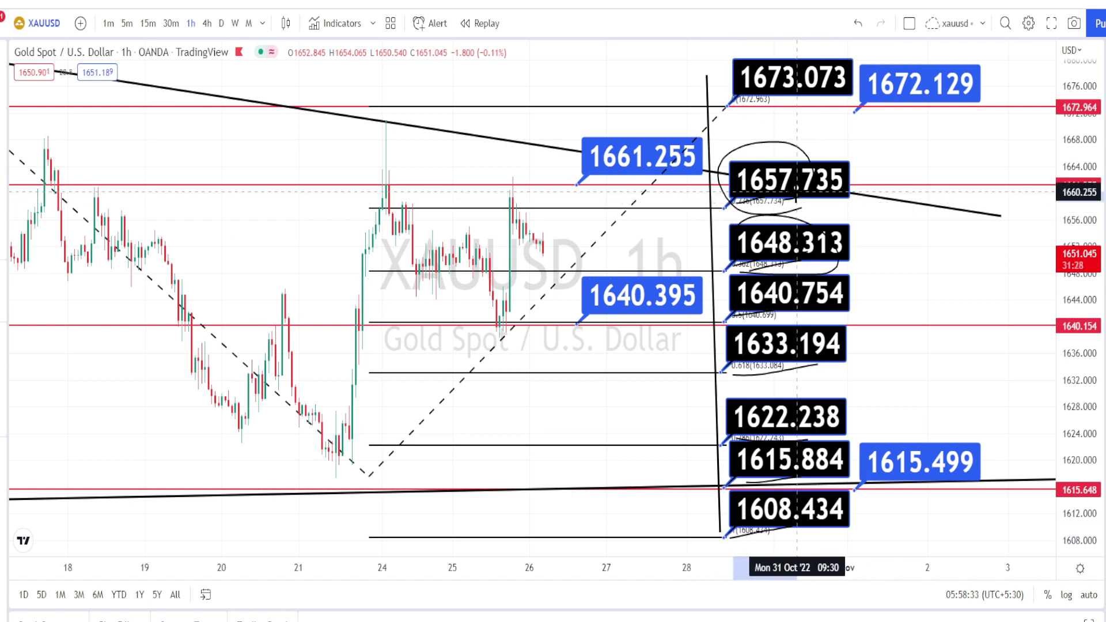
pyautogui.moveTo(577, 185)
pyautogui.mouseDown()
pyautogui.moveTo(649, 188)
pyautogui.moveTo(666, 157)
pyautogui.moveTo(637, 120)
pyautogui.moveTo(576, 140)
pyautogui.moveTo(572, 172)
pyautogui.moveTo(601, 185)
pyautogui.mouseUp()
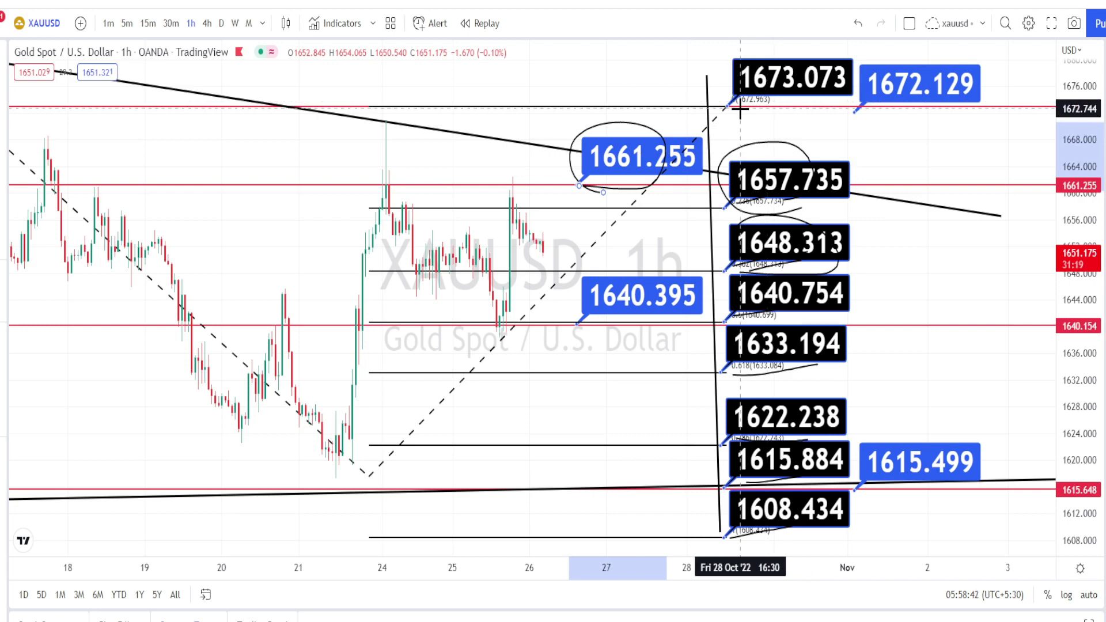
# - Sketch a blue path swinging between 1661 and 1640 from the 24 Oct high, then discard it
pyautogui.click(352, 186)
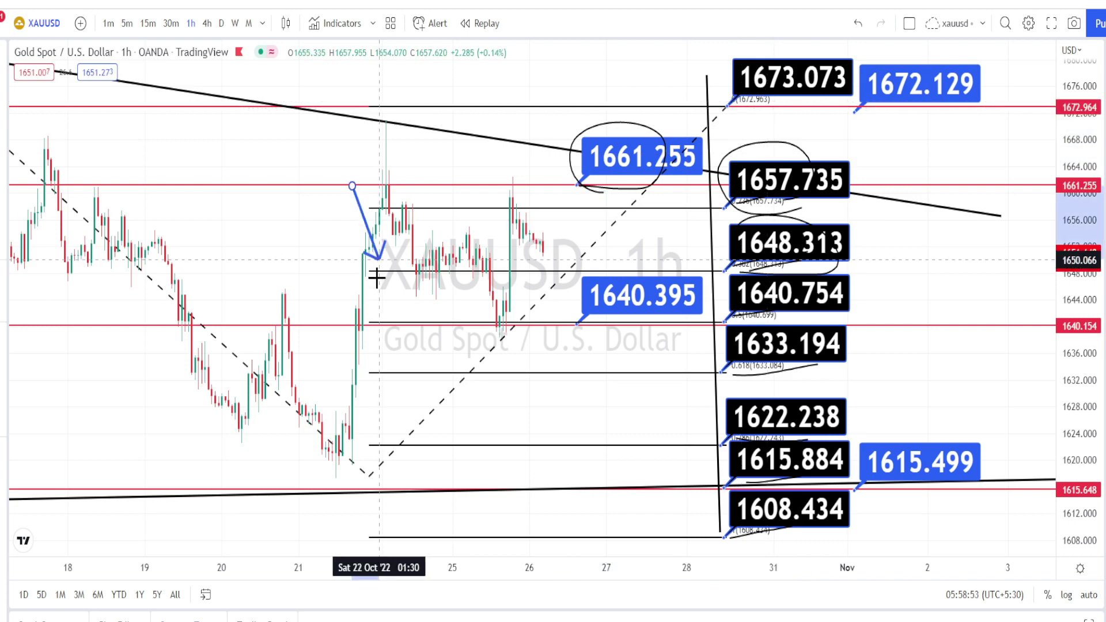
pyautogui.click(392, 327)
pyautogui.click(446, 182)
pyautogui.click(496, 328)
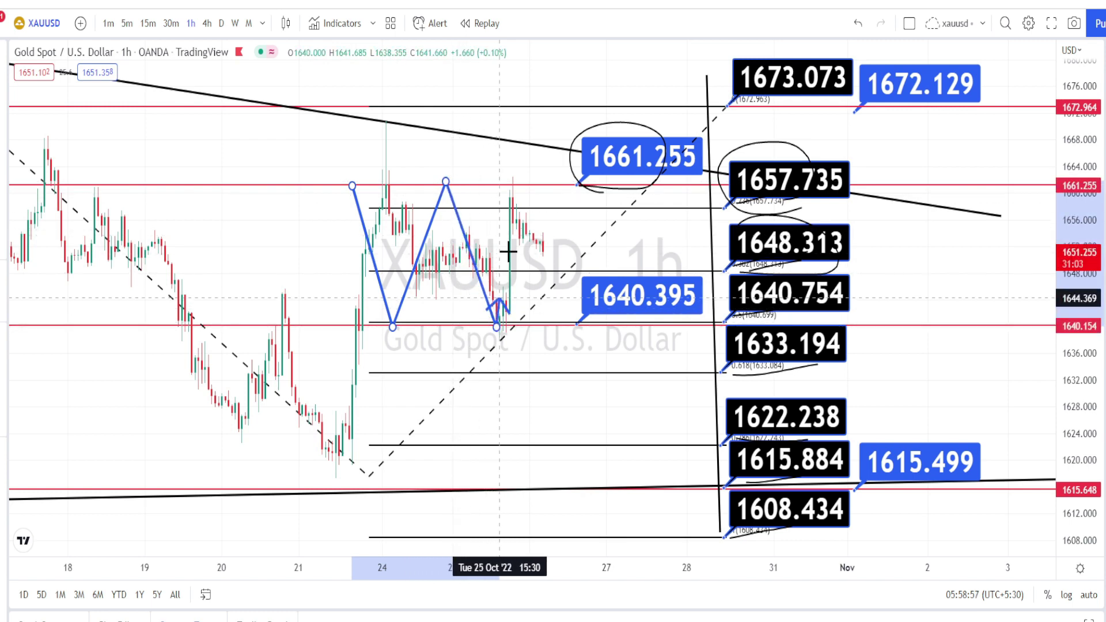
pyautogui.click(540, 184)
pyautogui.press('Escape')
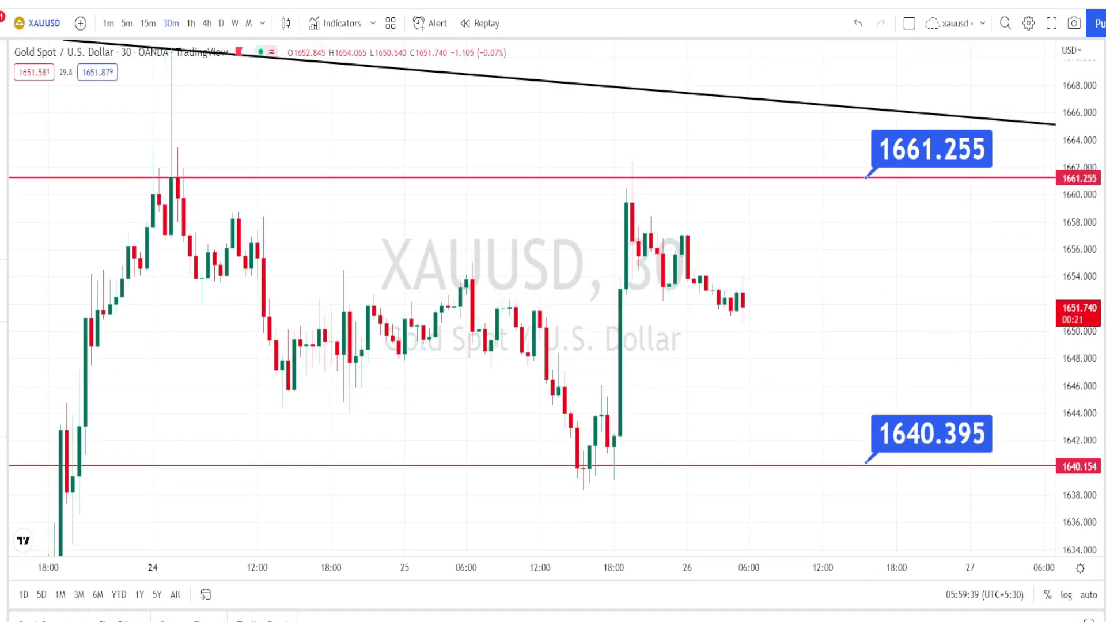
# - Draw a blue zigzag alternating between 1661.255 and 1640.395 from 24 Oct, projected through 26 Oct
pyautogui.click(176, 181)
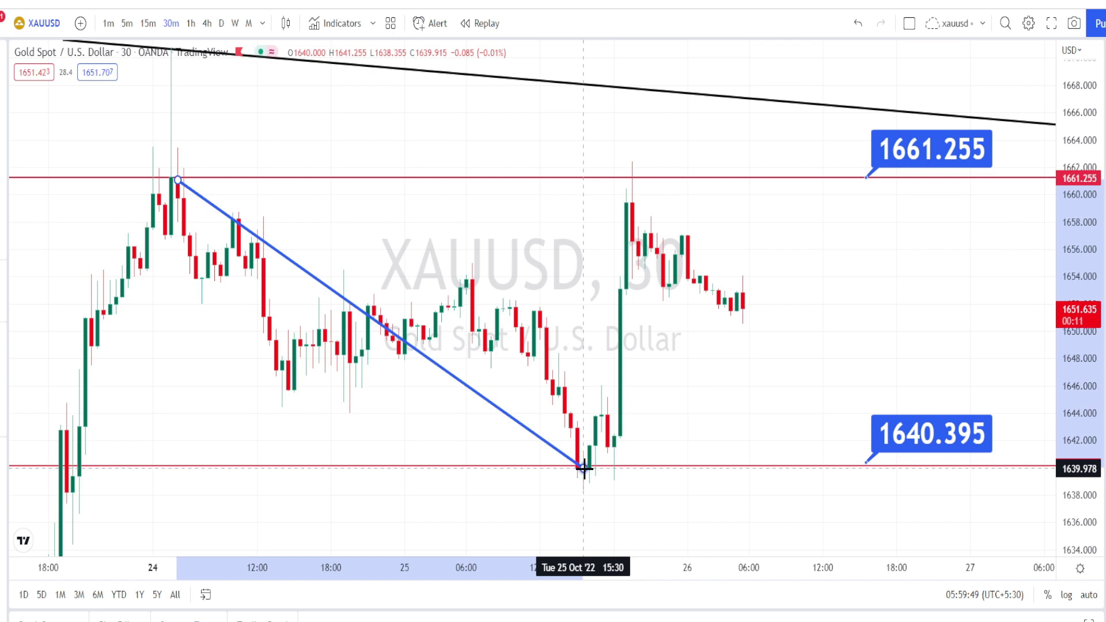
pyautogui.click(584, 468)
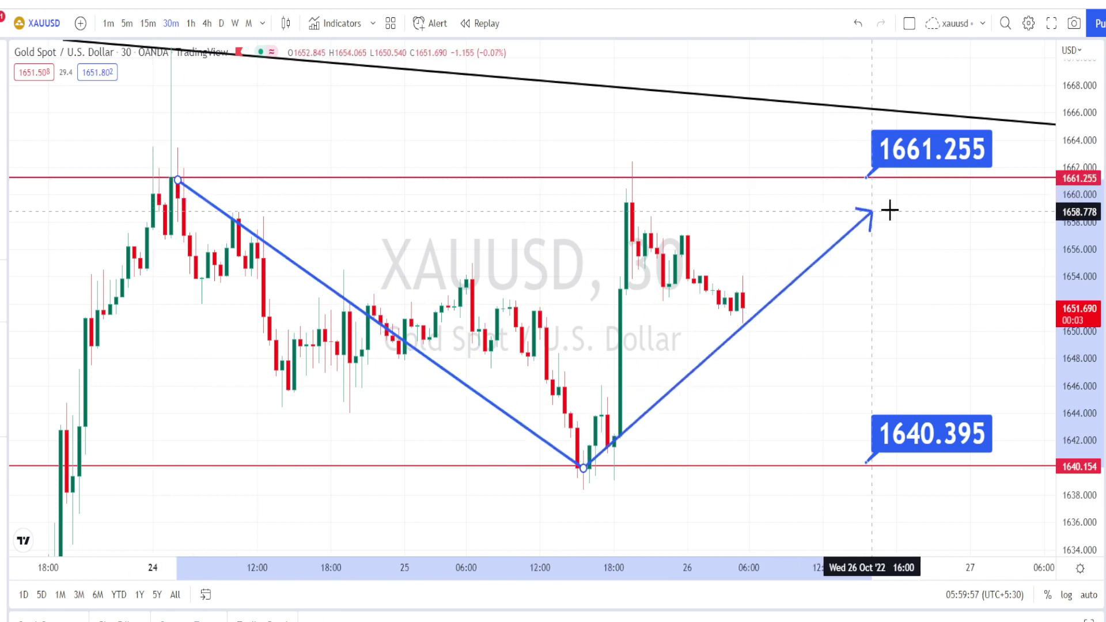
pyautogui.click(632, 175)
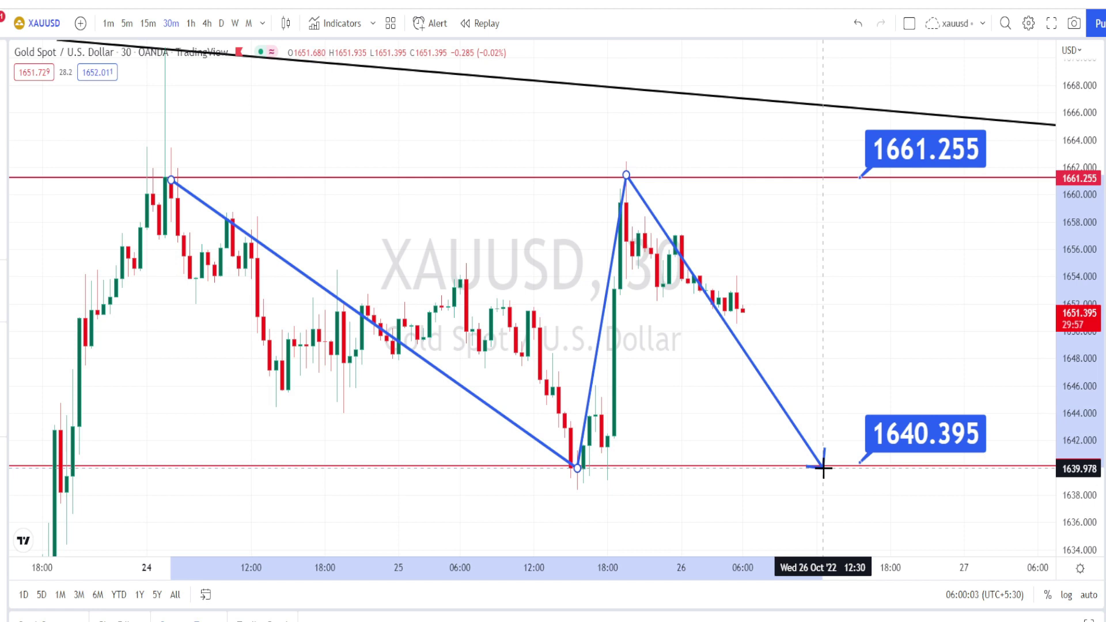
pyautogui.click(824, 468)
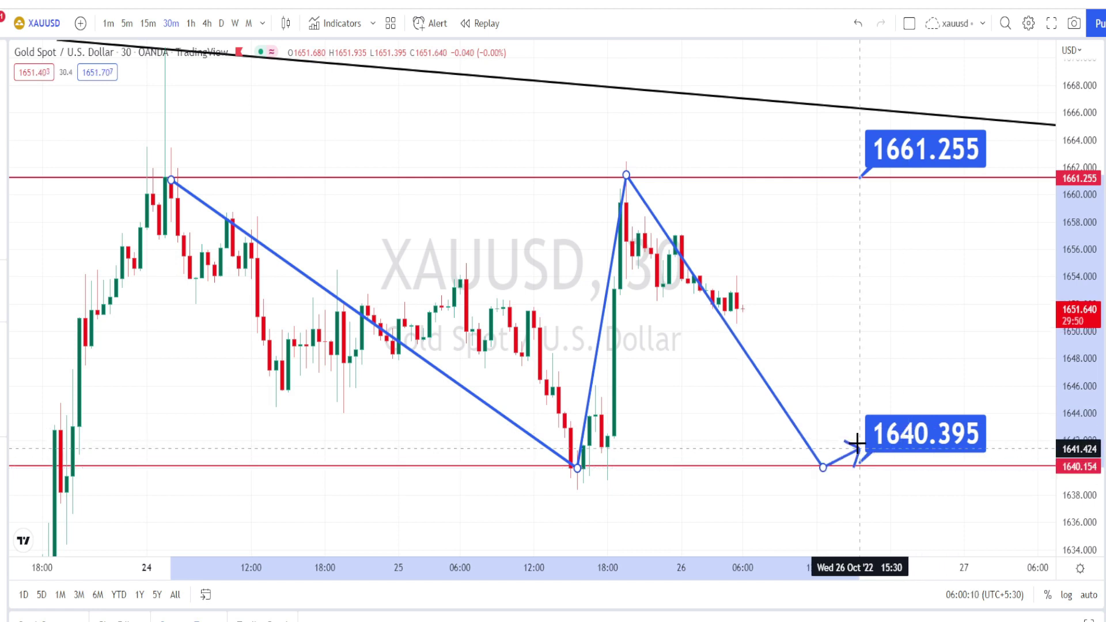
pyautogui.click(841, 180)
pyautogui.click(946, 467)
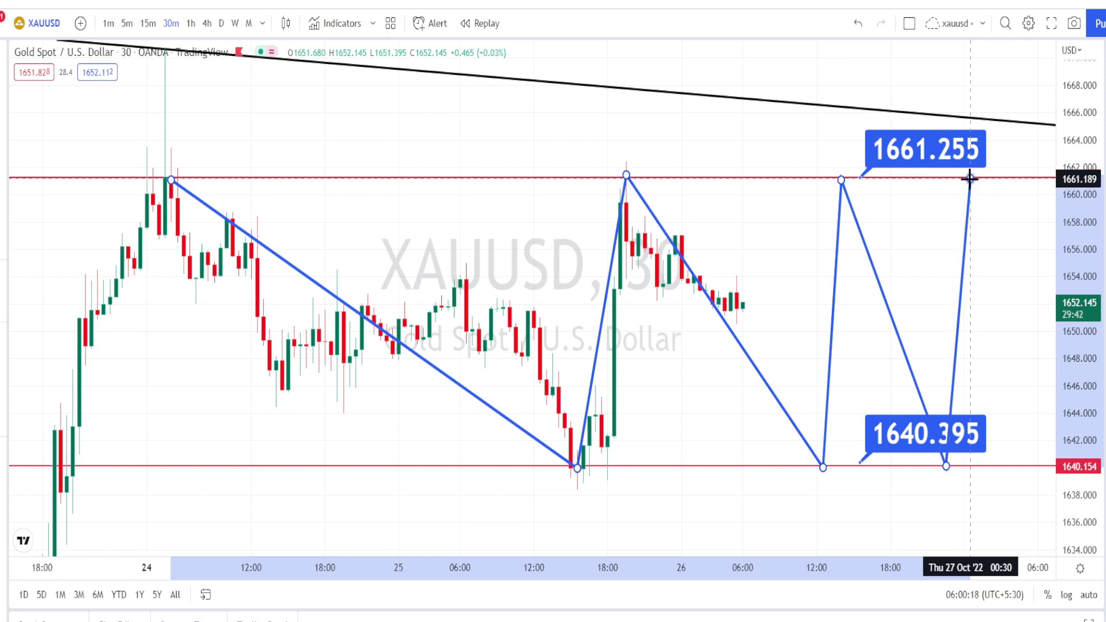
pyautogui.press('Escape')
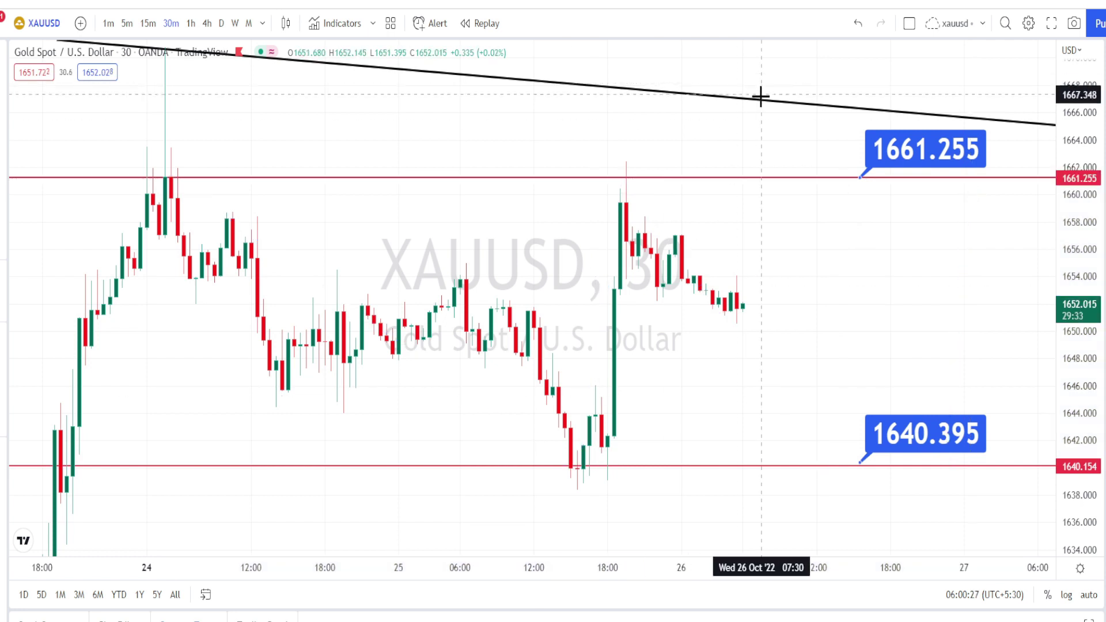
# - Circle the two points where price touches the downward trendline, and add a stroke rising from it
pyautogui.moveTo(761, 97)
pyautogui.mouseDown()
pyautogui.moveTo(803, 102)
pyautogui.moveTo(759, 116)
pyautogui.moveTo(762, 94)
pyautogui.mouseUp()
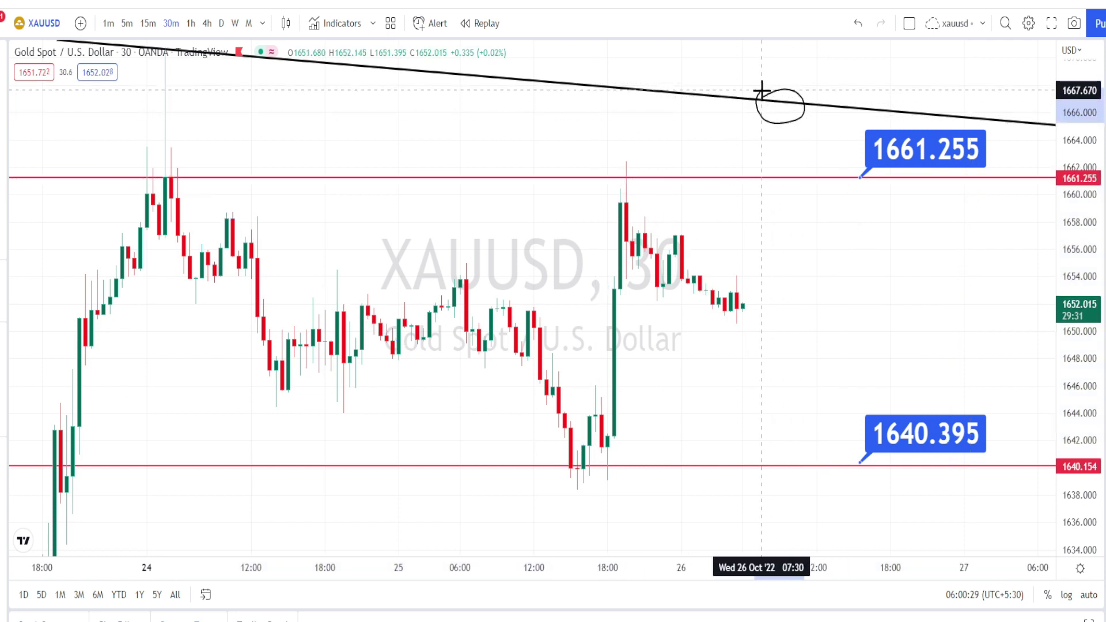
pyautogui.moveTo(665, 85)
pyautogui.mouseDown()
pyautogui.moveTo(692, 98)
pyautogui.moveTo(665, 85)
pyautogui.mouseUp()
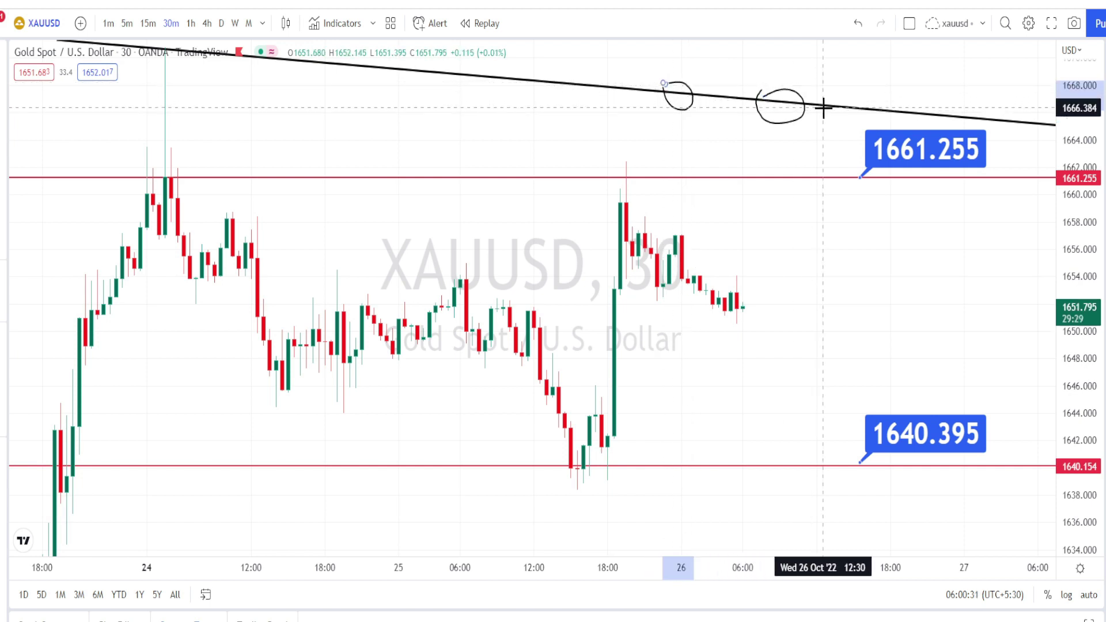
pyautogui.moveTo(824, 107)
pyautogui.mouseDown()
pyautogui.moveTo(835, 53)
pyautogui.moveTo(858, 87)
pyautogui.mouseUp()
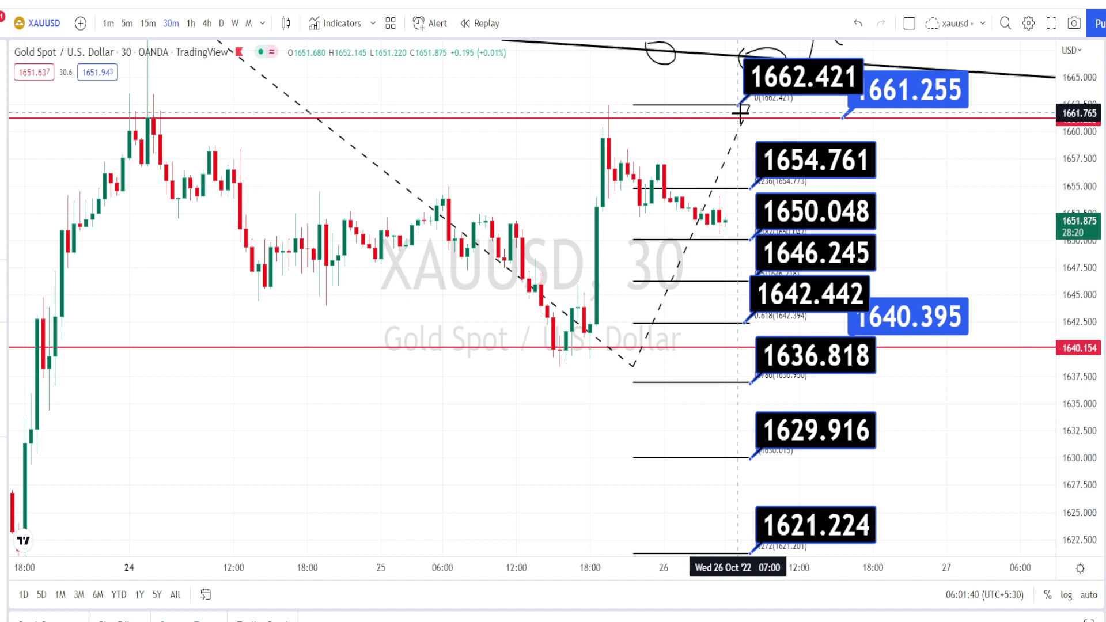
# - Mark the 1654.761, 1650.048, 1642.442 and 1640.395 Fibonacci labels with the brush
pyautogui.moveTo(769, 187)
pyautogui.mouseDown()
pyautogui.moveTo(838, 183)
pyautogui.moveTo(793, 145)
pyautogui.moveTo(756, 173)
pyautogui.moveTo(766, 185)
pyautogui.mouseUp()
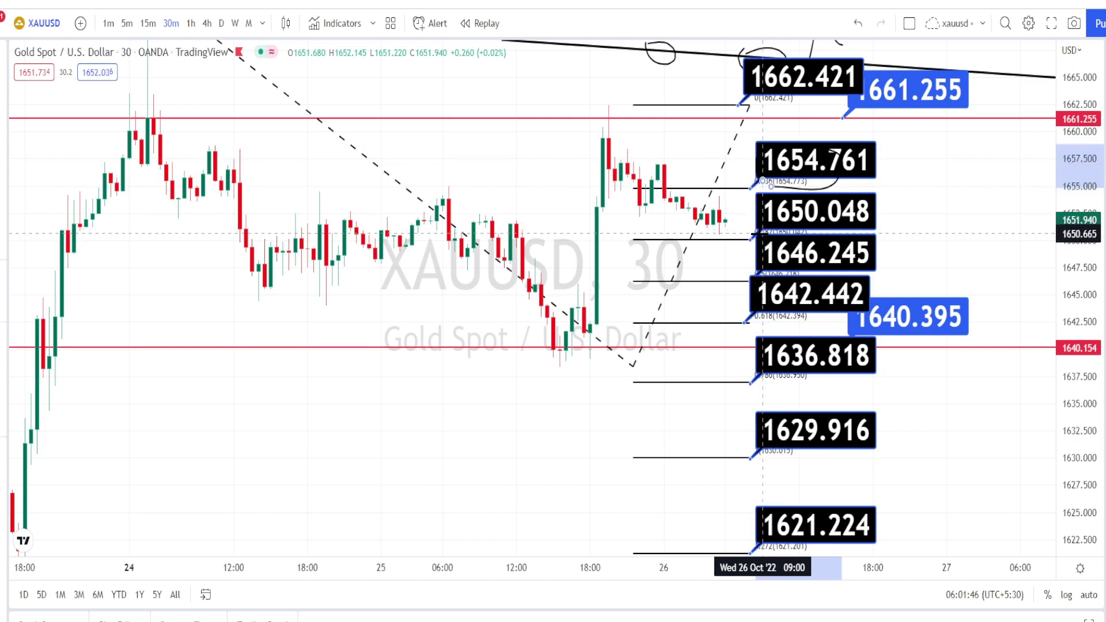
pyautogui.click(763, 234)
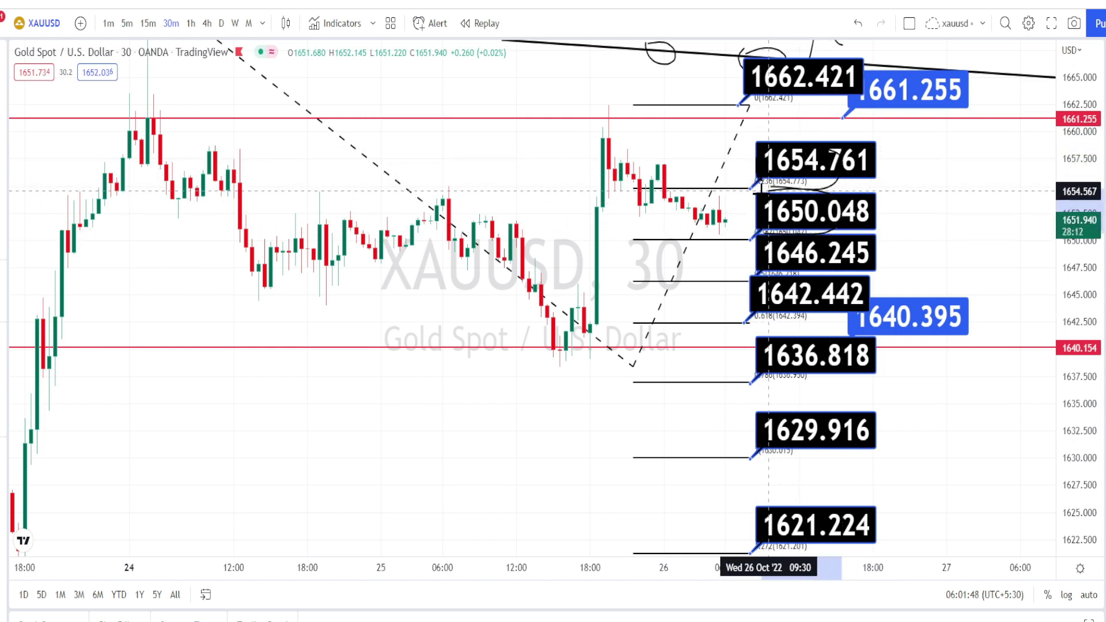
pyautogui.moveTo(744, 209)
pyautogui.mouseDown()
pyautogui.moveTo(766, 233)
pyautogui.moveTo(817, 229)
pyautogui.mouseUp()
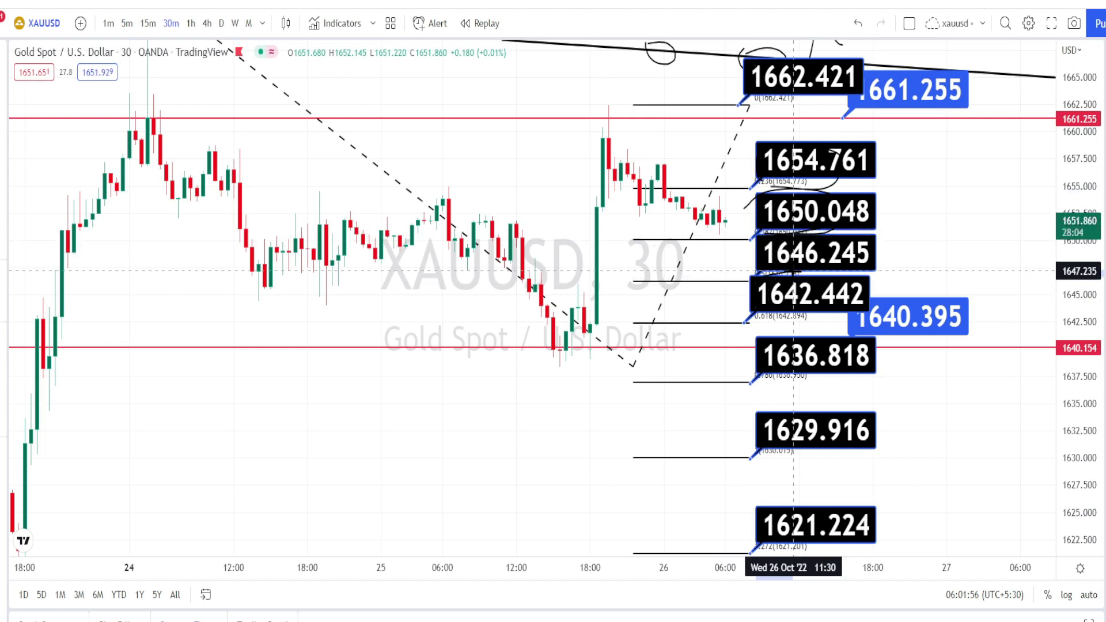
pyautogui.moveTo(756, 325); pyautogui.dragTo(831, 304)
pyautogui.moveTo(862, 343); pyautogui.dragTo(940, 335)
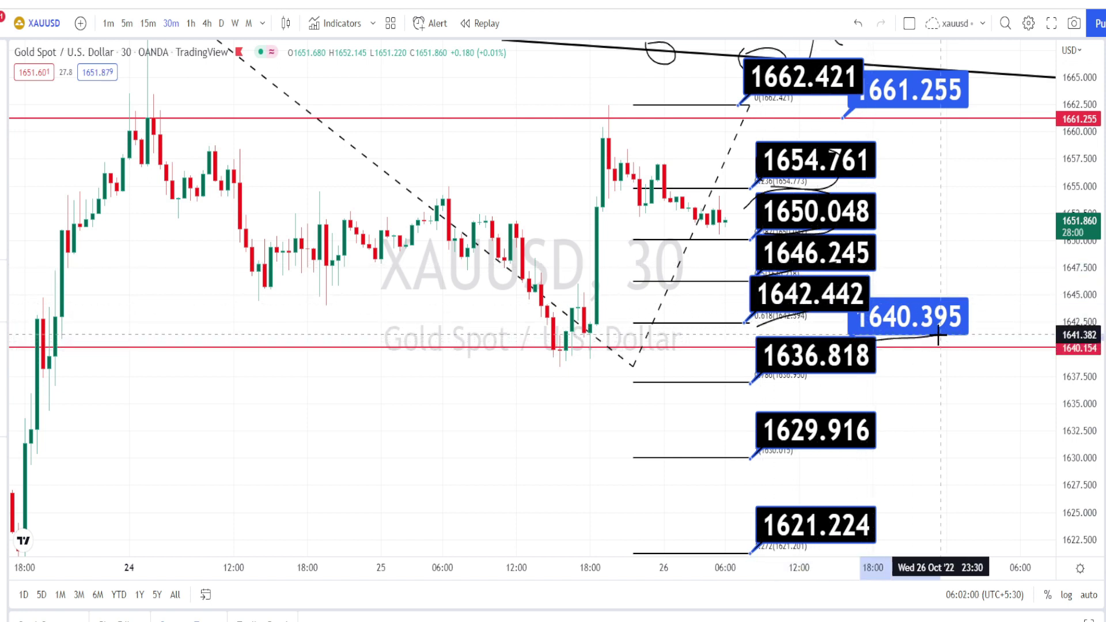
# - Underline the 1636.818, 1629.916 and 1621.224 levels, and circle the 1654.761 and 1661.255 labels
pyautogui.moveTo(757, 383); pyautogui.dragTo(809, 374)
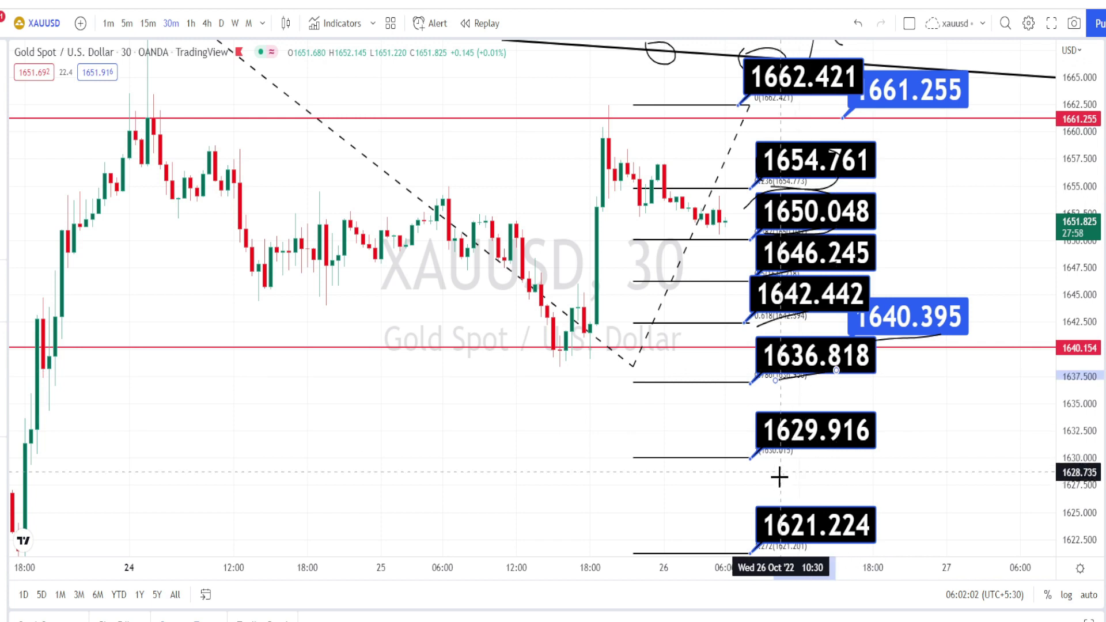
pyautogui.moveTo(754, 461); pyautogui.dragTo(813, 449)
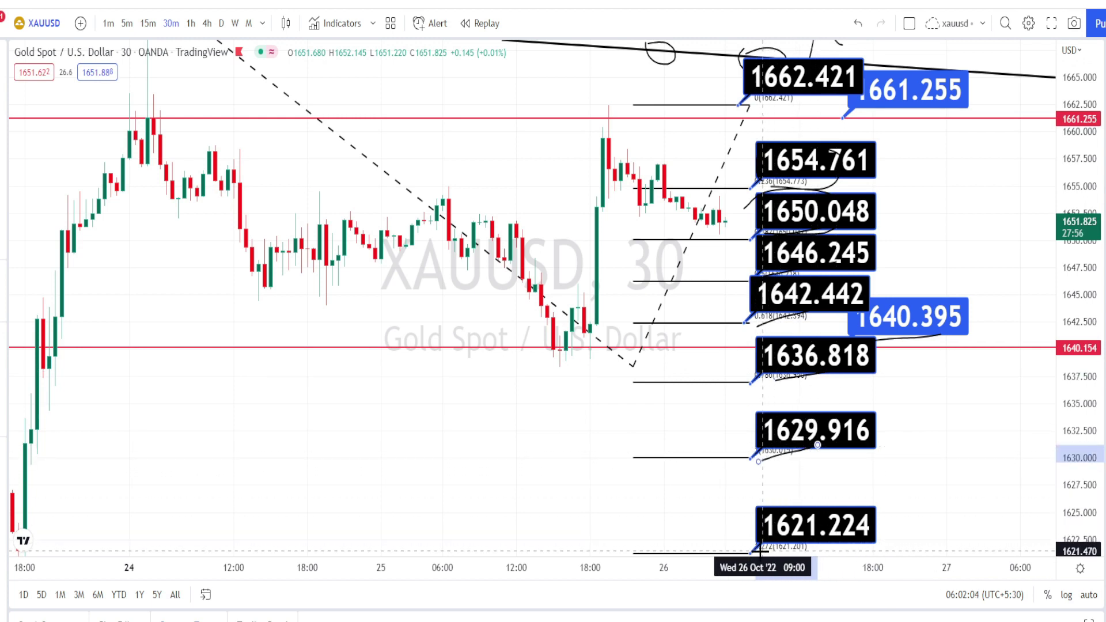
pyautogui.moveTo(781, 544); pyautogui.dragTo(830, 537)
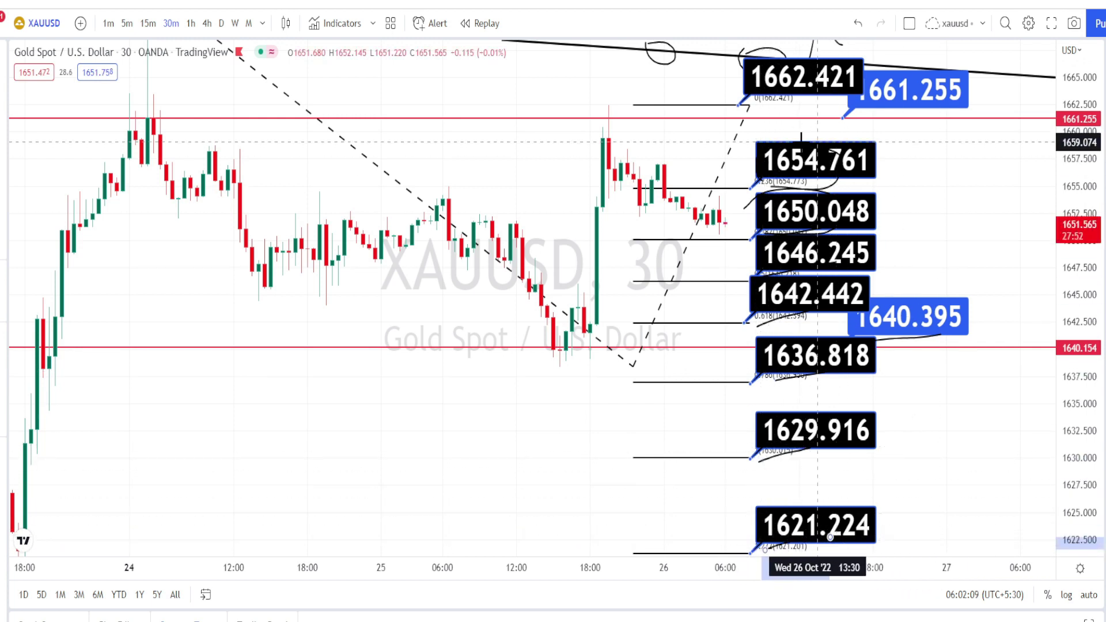
pyautogui.moveTo(763, 186)
pyautogui.mouseDown()
pyautogui.moveTo(830, 161)
pyautogui.moveTo(813, 138)
pyautogui.moveTo(740, 174)
pyautogui.mouseUp()
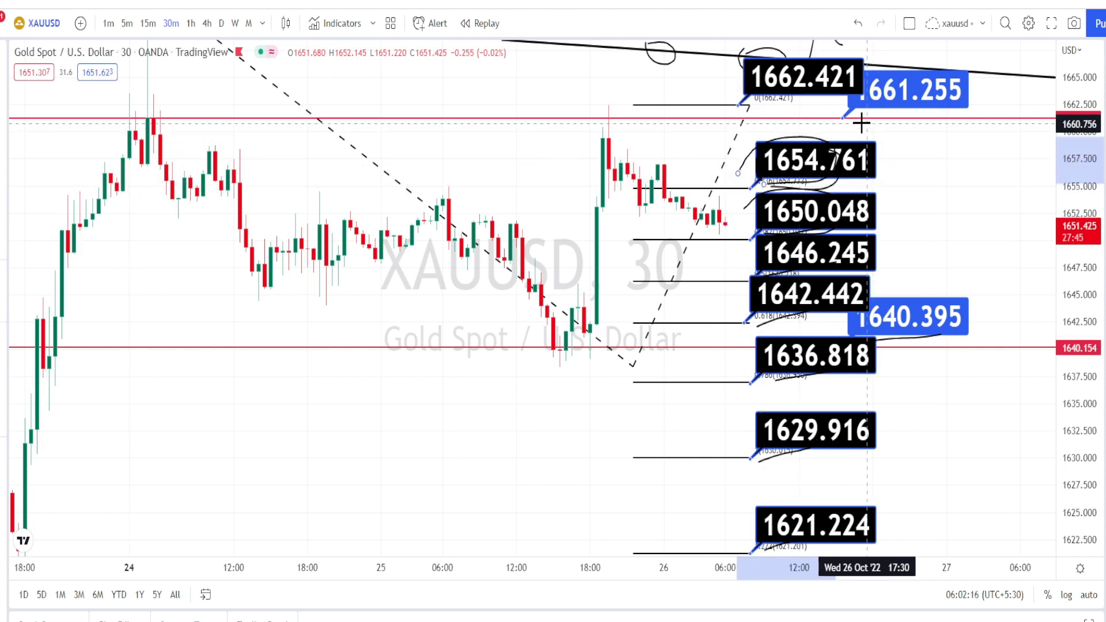
pyautogui.moveTo(847, 122)
pyautogui.mouseDown()
pyautogui.moveTo(916, 118)
pyautogui.moveTo(923, 90)
pyautogui.moveTo(891, 73)
pyautogui.mouseUp()
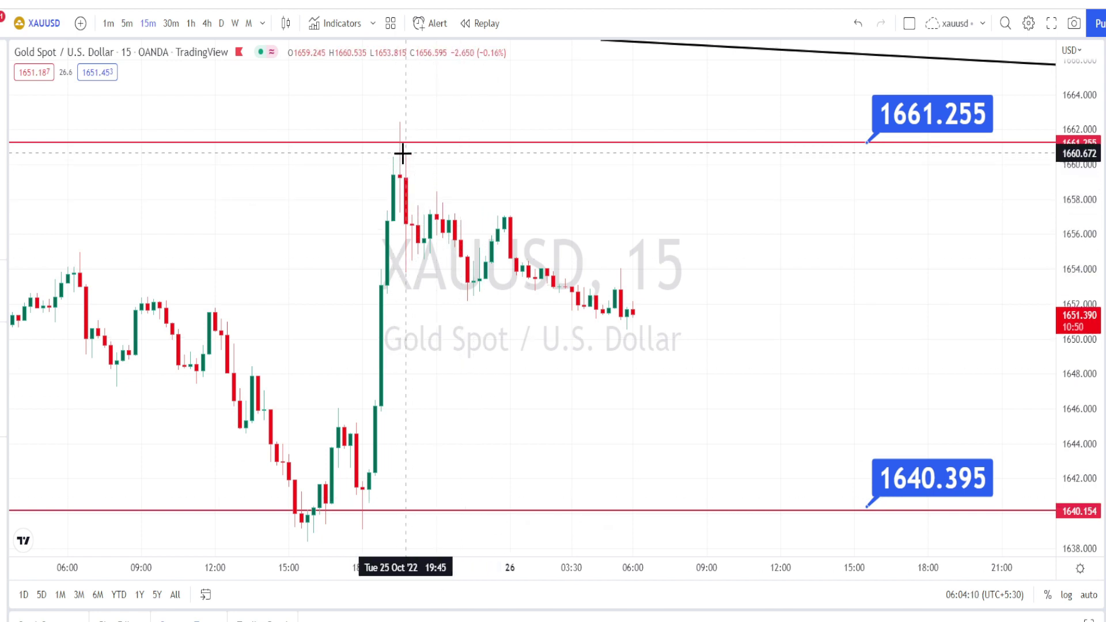
# - Draw a trendline down from the 25 Oct 19:45 high, then a blue zigzag path dipping toward 1640.395
pyautogui.click(402, 153)
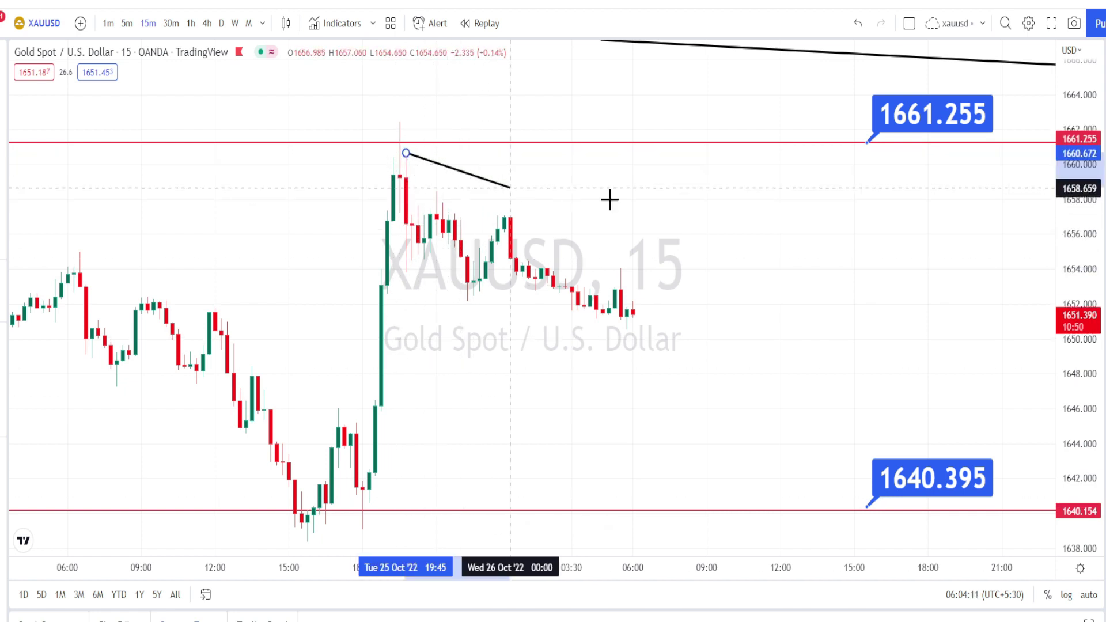
pyautogui.click(830, 382)
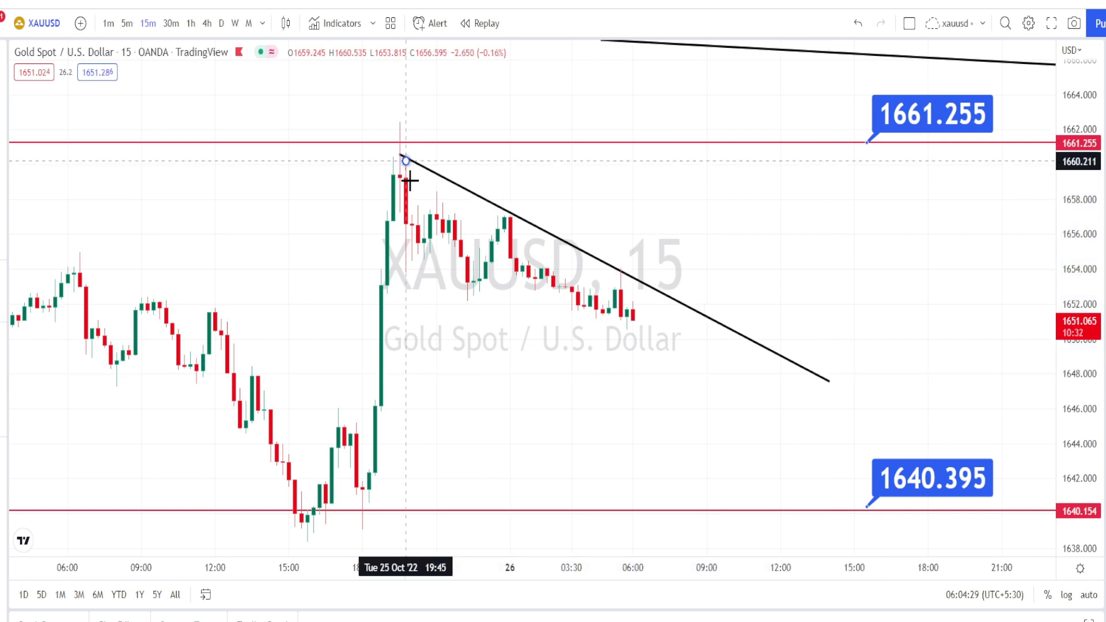
pyautogui.click(461, 304)
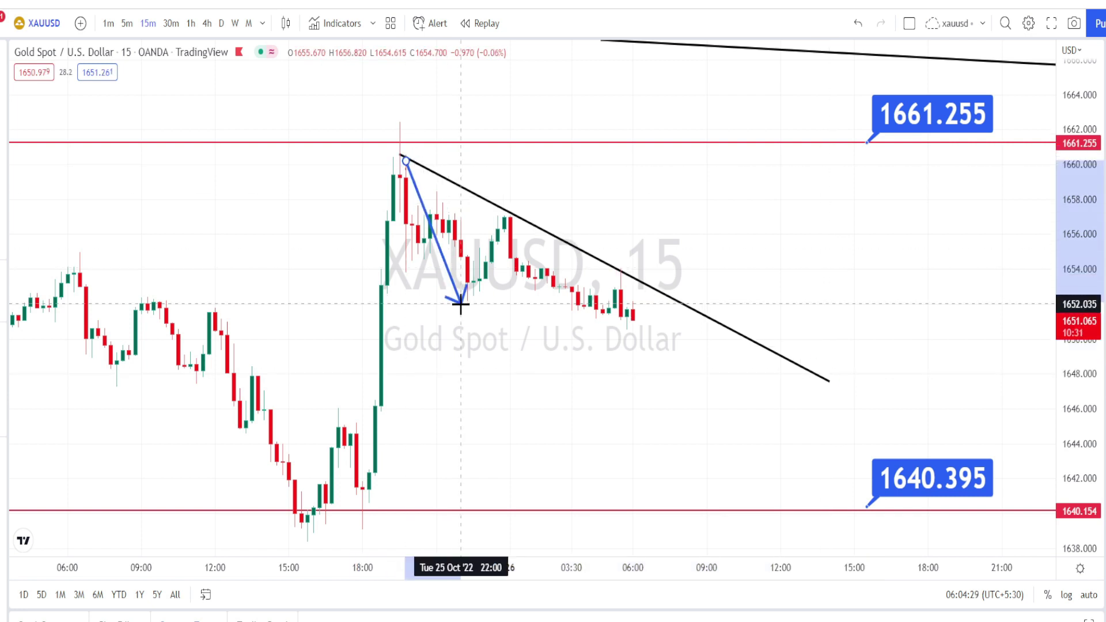
pyautogui.click(529, 229)
pyautogui.click(627, 333)
pyautogui.click(645, 290)
pyautogui.click(688, 422)
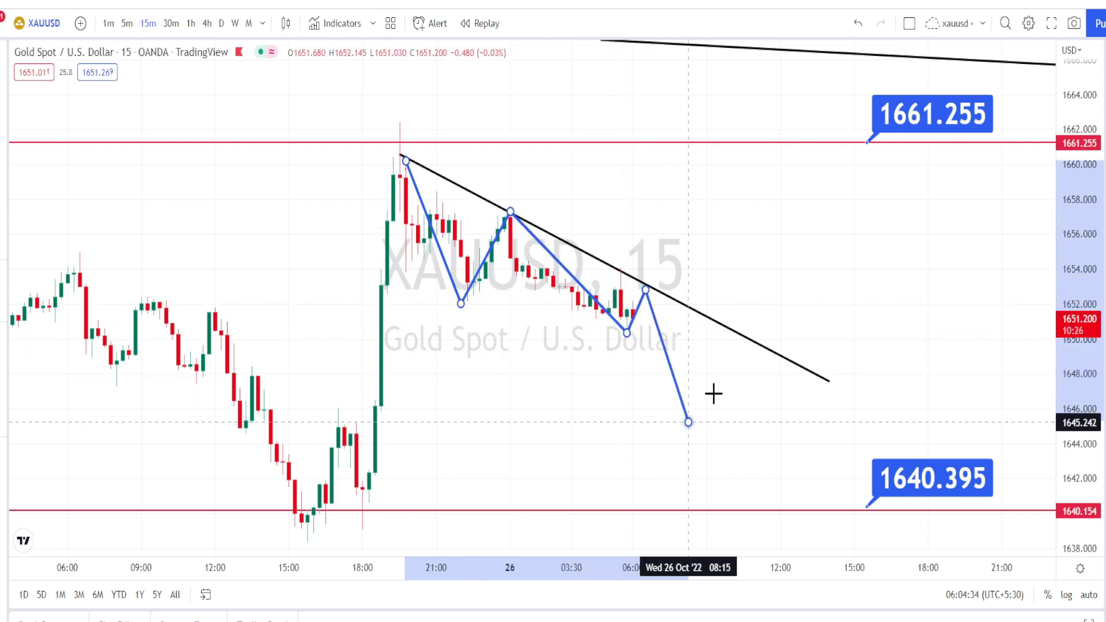
pyautogui.click(744, 333)
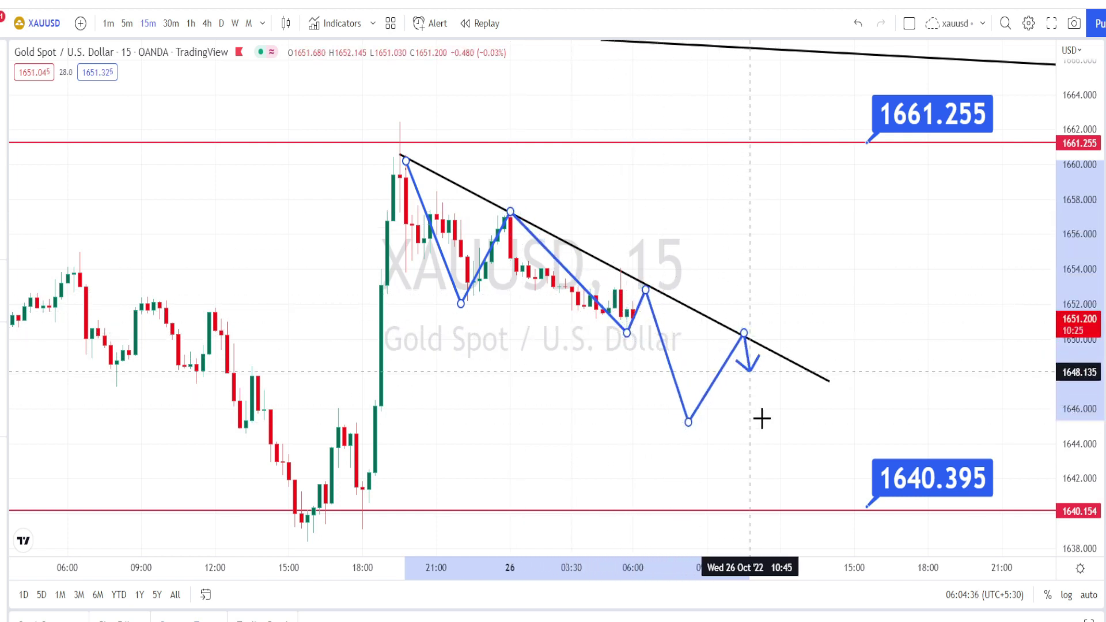
pyautogui.click(781, 483)
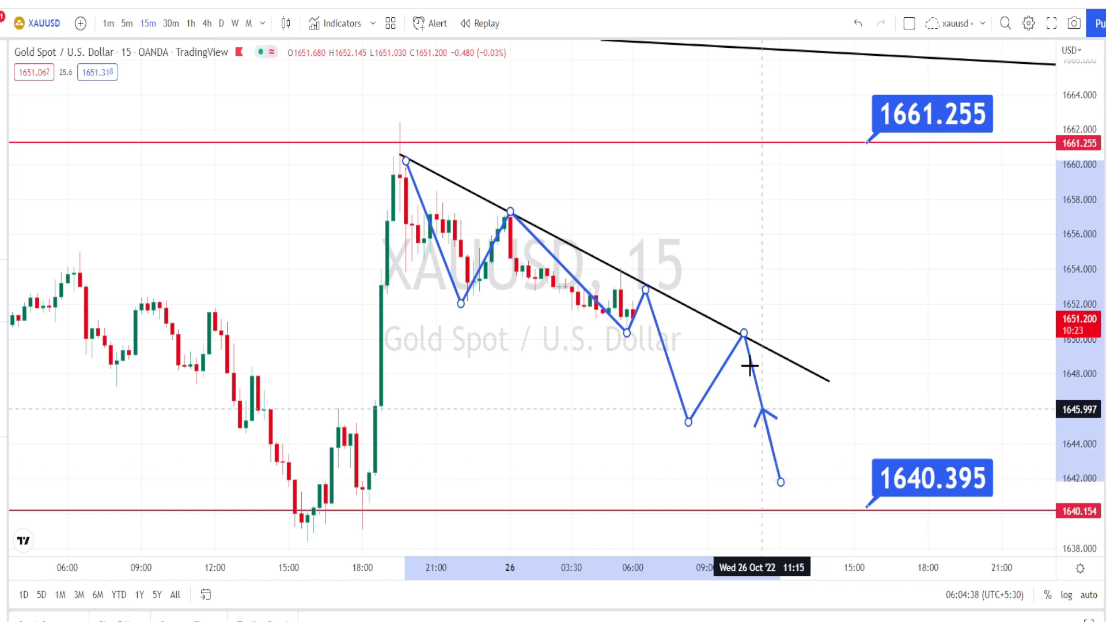
pyautogui.click(744, 333)
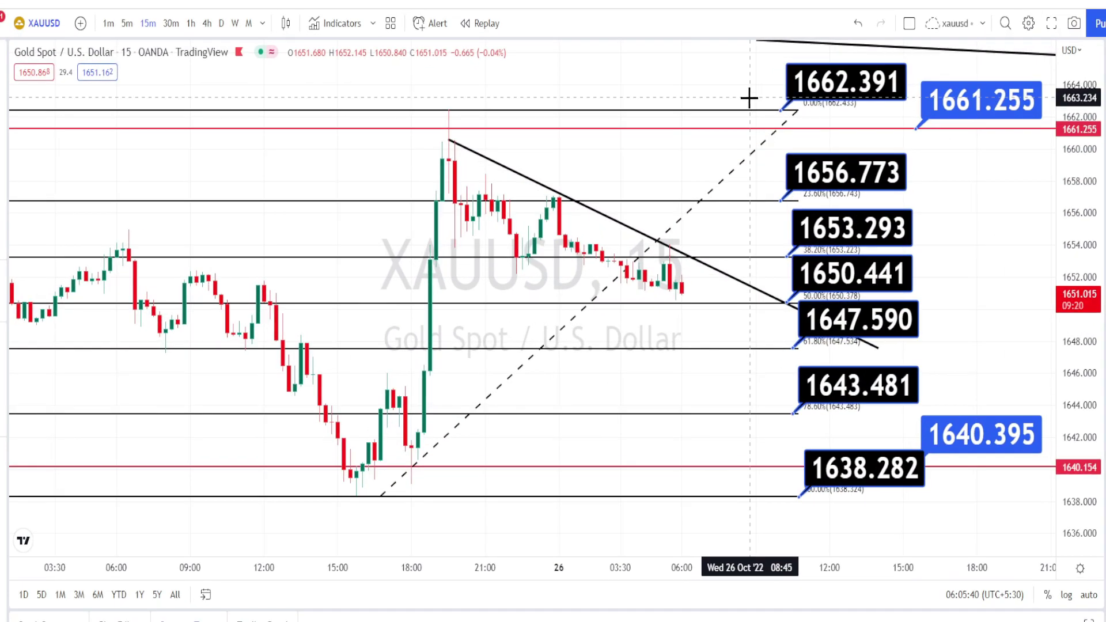
# - Draw a line from above the 1662.391 level down to near 1638.282
pyautogui.click(708, 142)
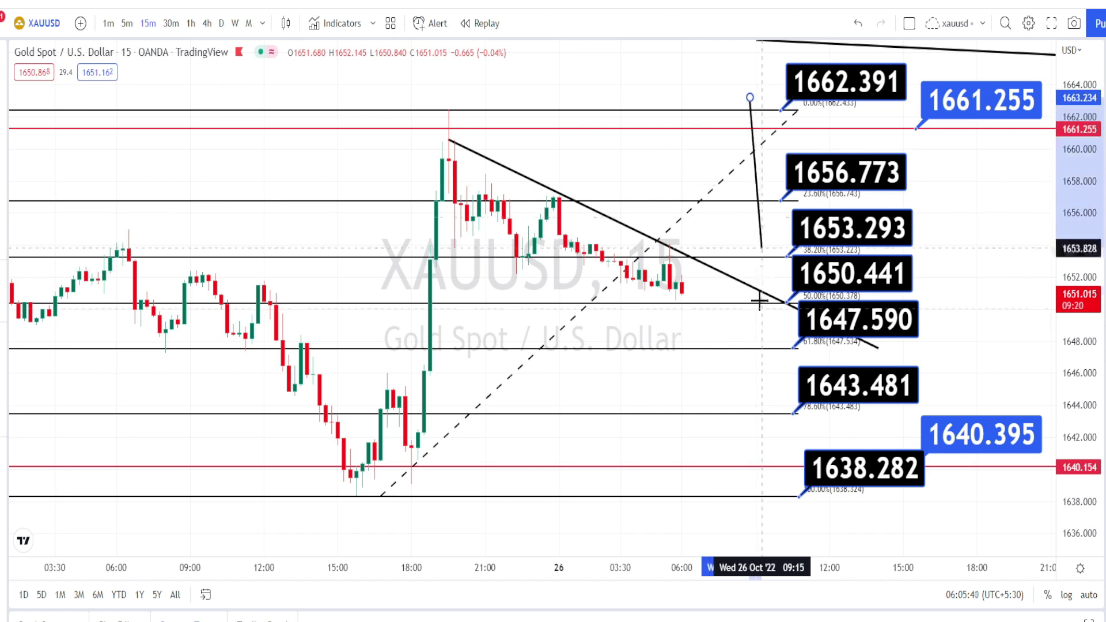
pyautogui.click(768, 486)
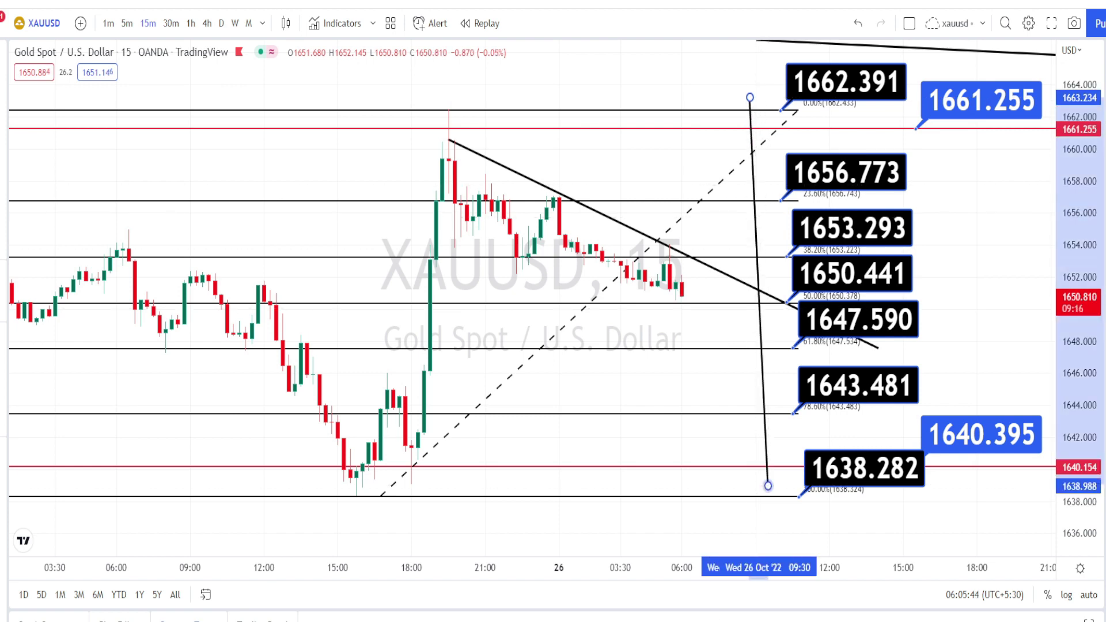
pyautogui.click(717, 514)
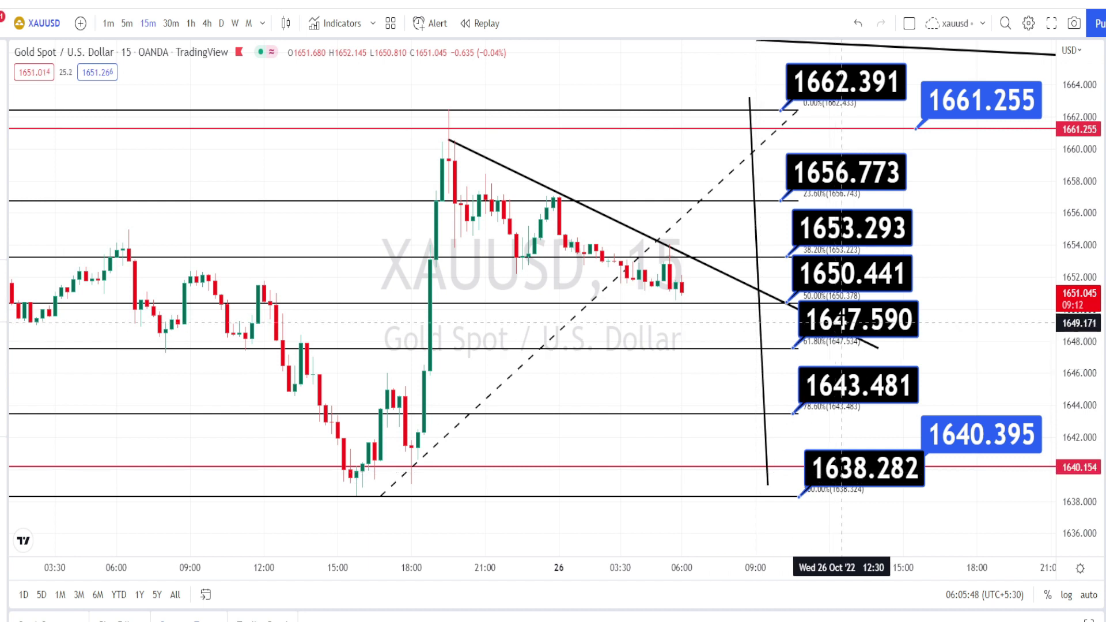
# - Mark the 1650.441, 1643.481, 1640.395, 1638.282, 1653.293, 1656.773 and 1661.255 labels with the brush
pyautogui.moveTo(799, 296)
pyautogui.mouseDown()
pyautogui.moveTo(864, 297)
pyautogui.moveTo(867, 254)
pyautogui.moveTo(818, 248)
pyautogui.moveTo(793, 287)
pyautogui.moveTo(818, 296)
pyautogui.moveTo(804, 300)
pyautogui.moveTo(860, 288)
pyautogui.mouseUp()
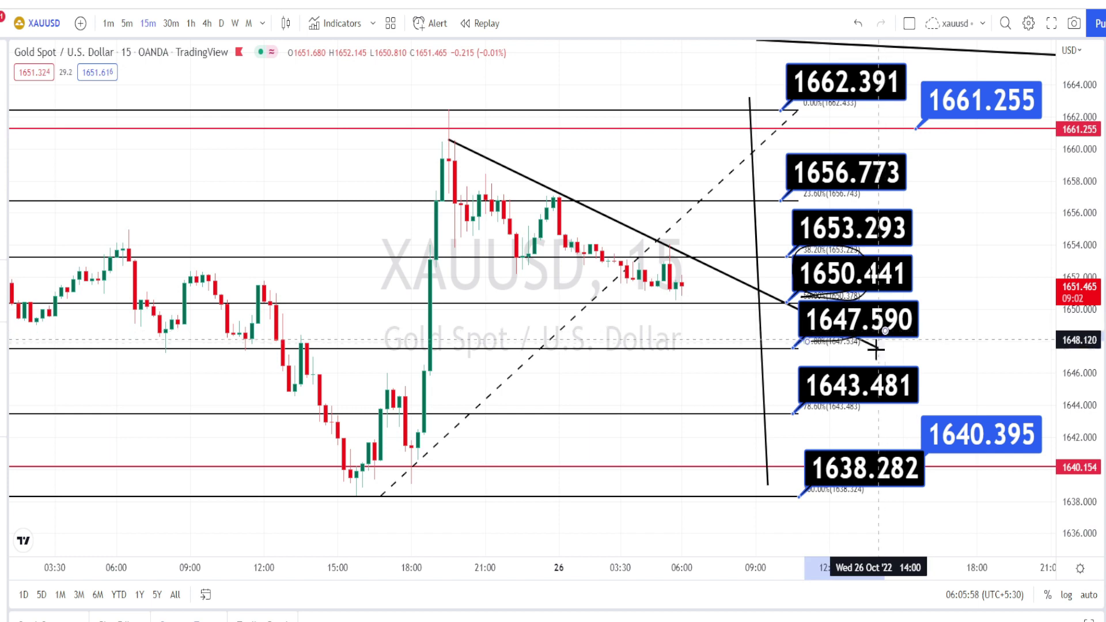
pyautogui.moveTo(808, 409); pyautogui.dragTo(899, 404)
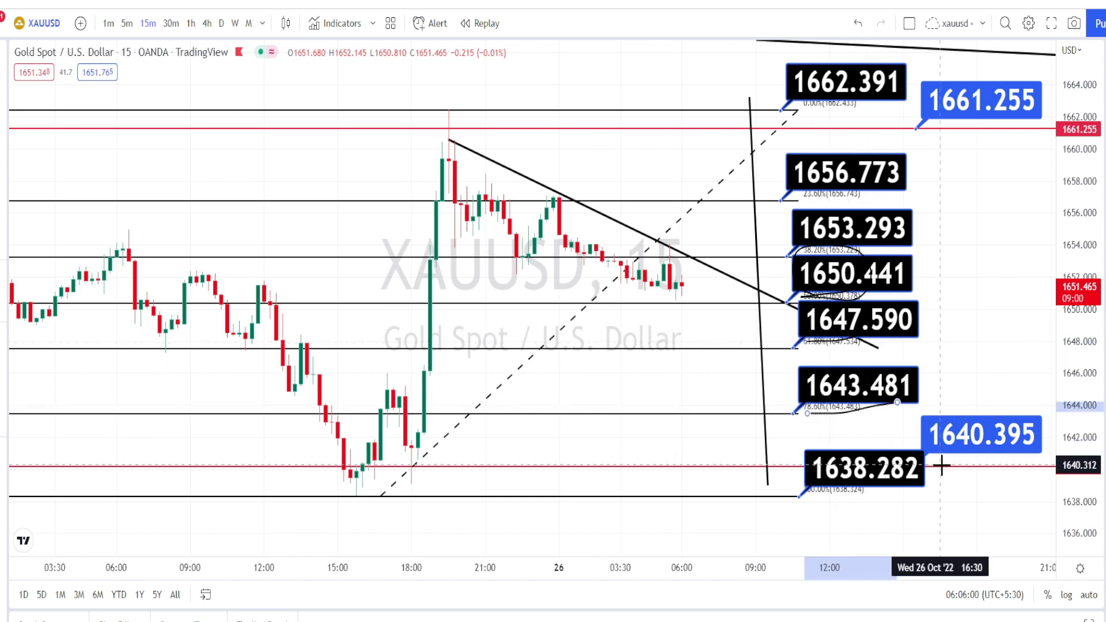
pyautogui.moveTo(1015, 444); pyautogui.dragTo(943, 460)
pyautogui.moveTo(807, 502); pyautogui.dragTo(885, 488)
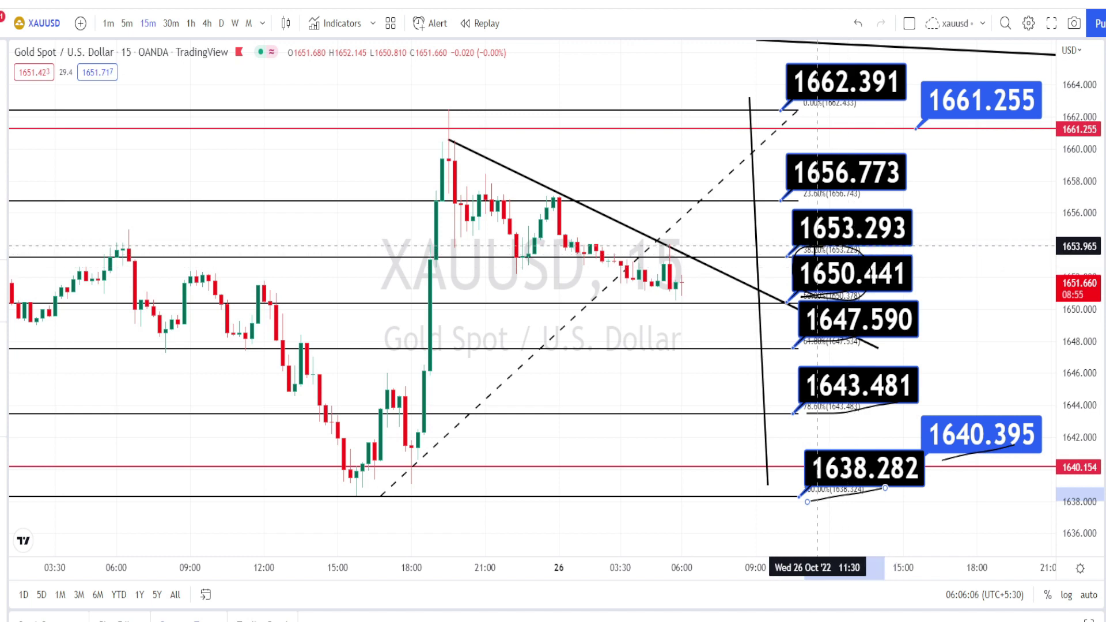
pyautogui.moveTo(801, 250)
pyautogui.mouseDown()
pyautogui.moveTo(867, 245)
pyautogui.moveTo(871, 219)
pyautogui.moveTo(815, 210)
pyautogui.moveTo(792, 239)
pyautogui.moveTo(811, 254)
pyautogui.mouseUp()
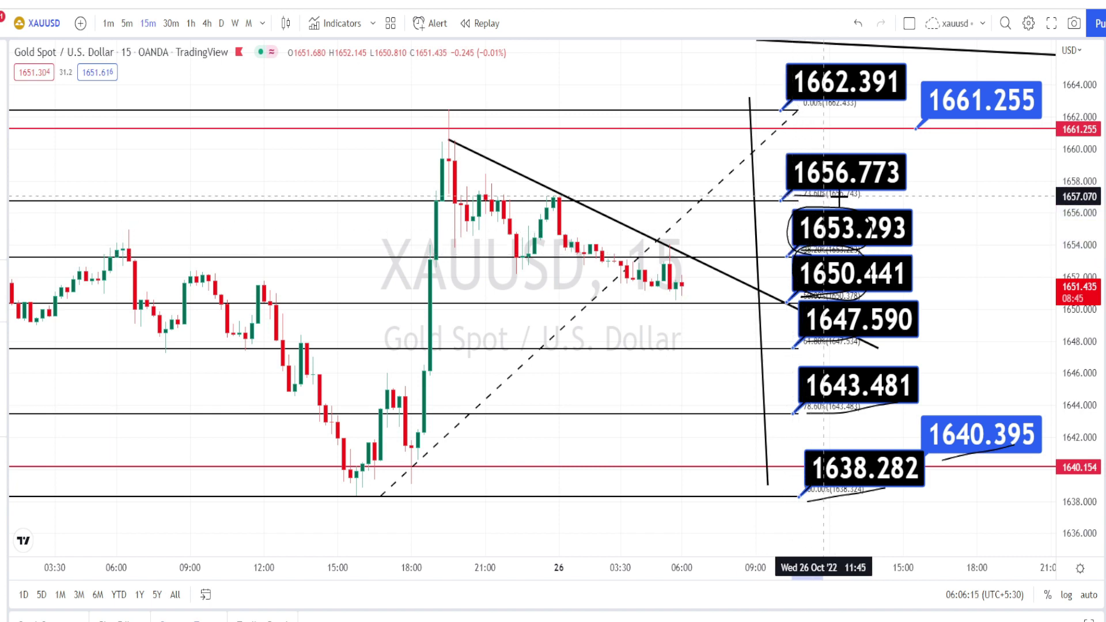
pyautogui.moveTo(866, 178); pyautogui.dragTo(794, 166)
pyautogui.moveTo(925, 133)
pyautogui.mouseDown()
pyautogui.moveTo(991, 121)
pyautogui.moveTo(991, 74)
pyautogui.moveTo(928, 95)
pyautogui.mouseUp()
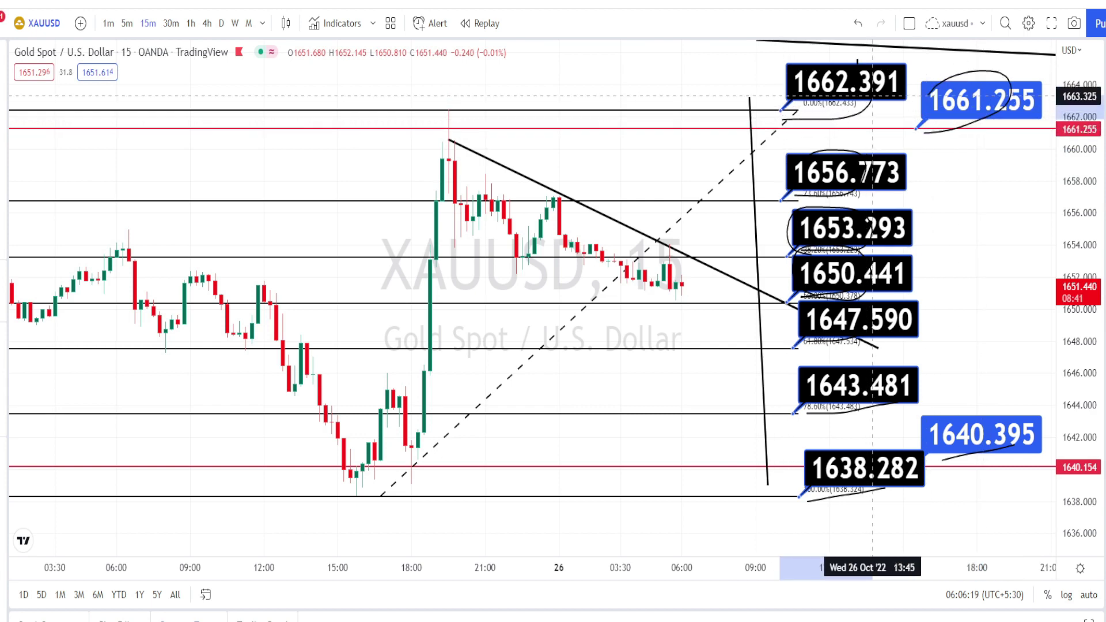